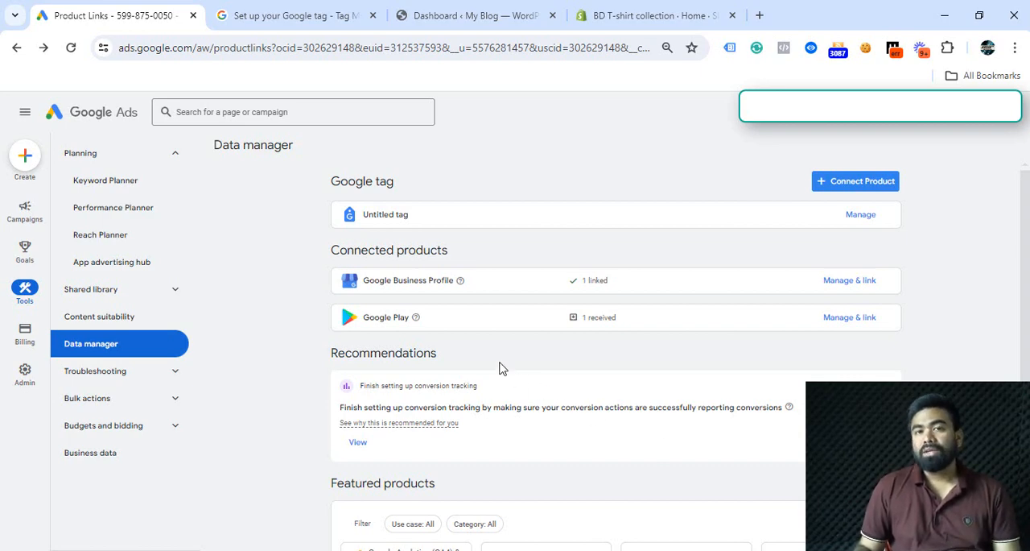
Step: Look over the WordPress dashboard and the Shopify admin home page as the possible places for installing the tag
click(435, 8)
scroll(418, 425, up, 10)
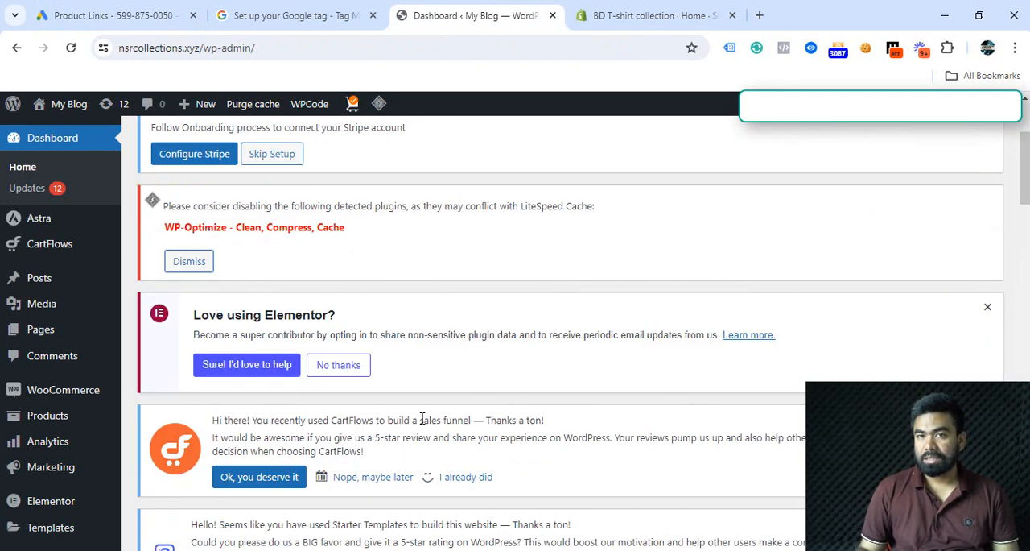
click(641, 29)
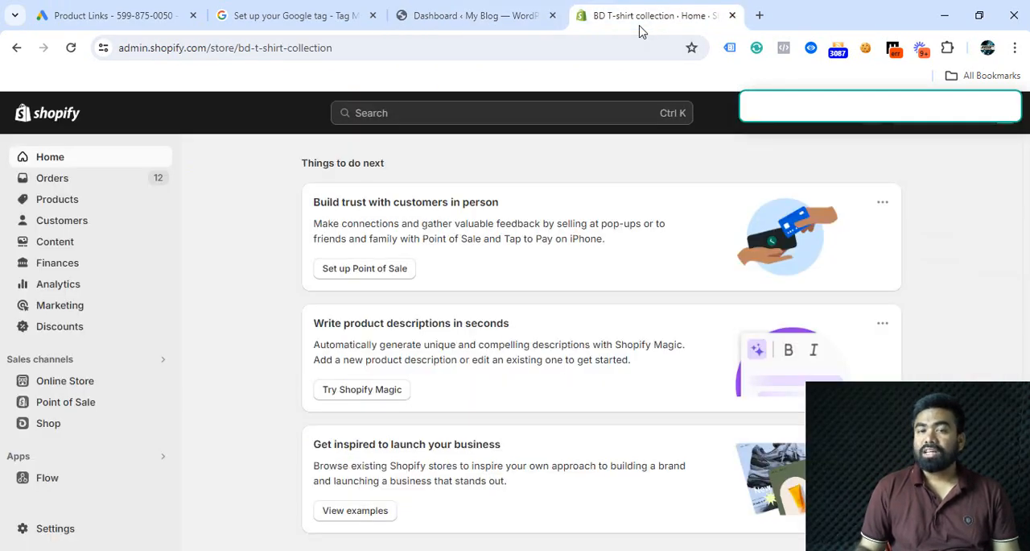
click(448, 26)
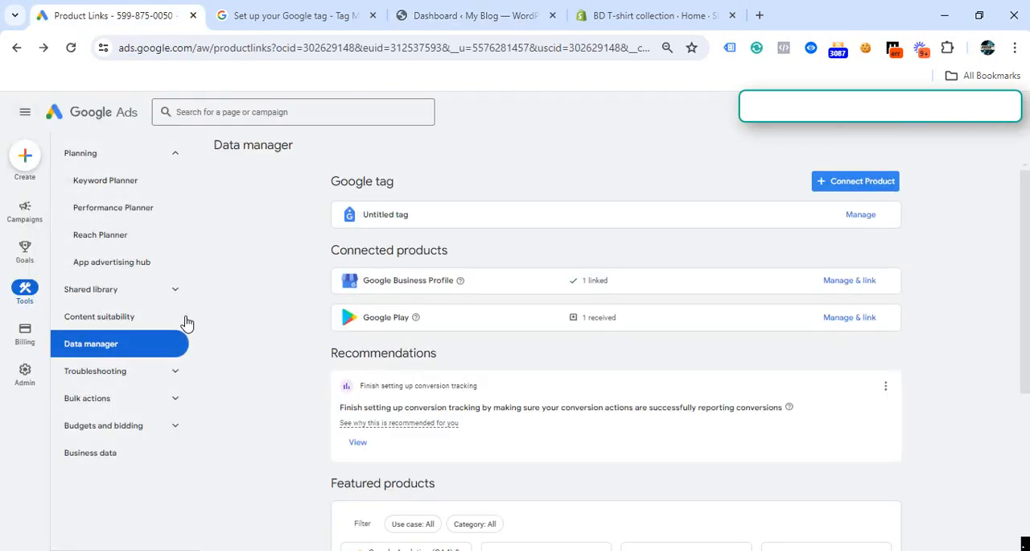
Step: Open the installation instructions for the untitled Google tag listed in Data manager
mouse_move(27, 296)
click(859, 215)
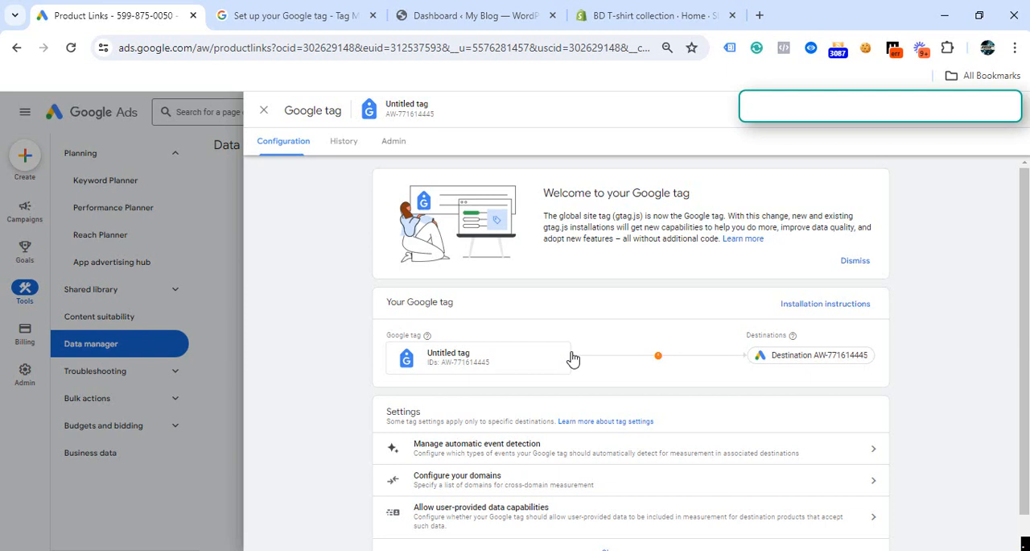
click(393, 148)
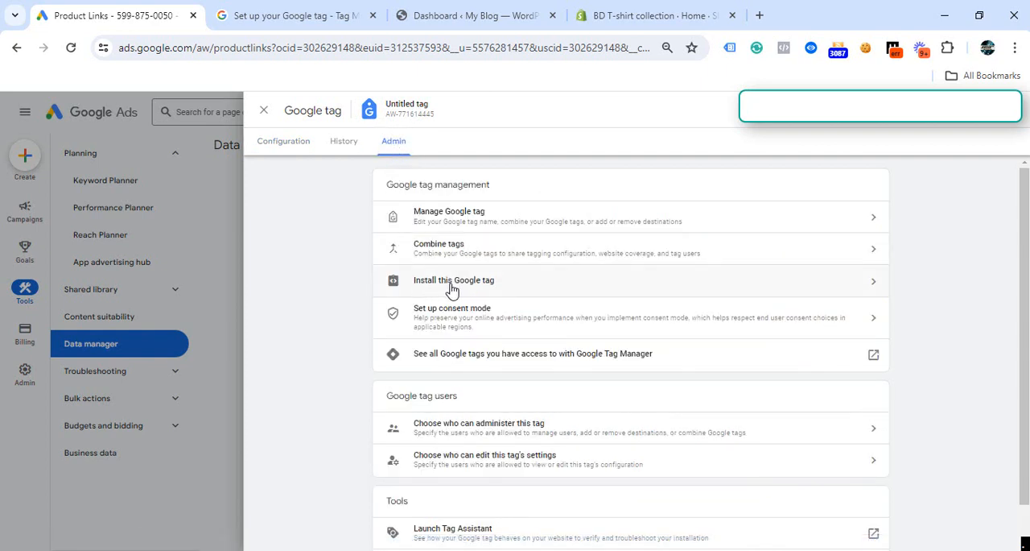
click(850, 281)
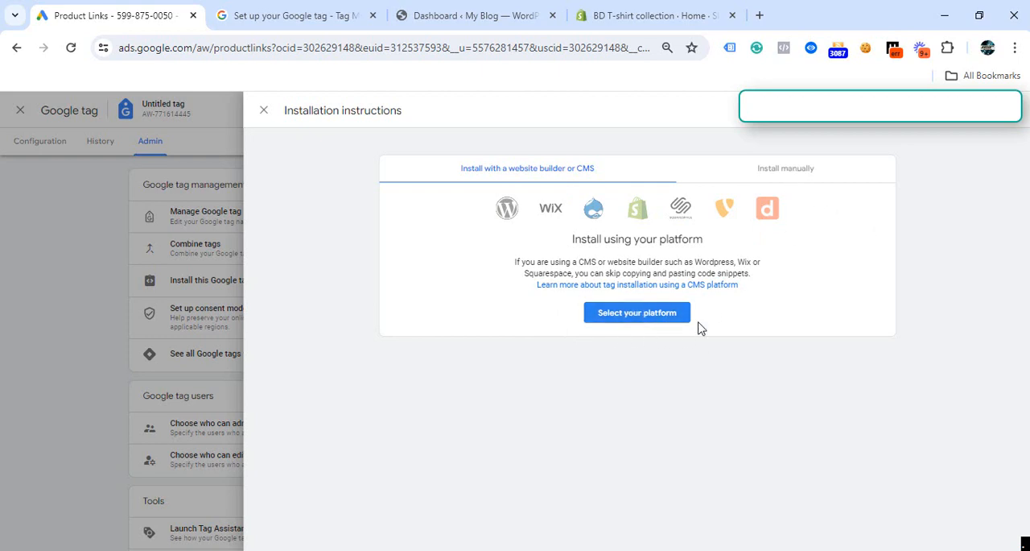
Step: Review the website builders and CMS platforms offered for installing the Google tag, and close the list without choosing one
click(631, 321)
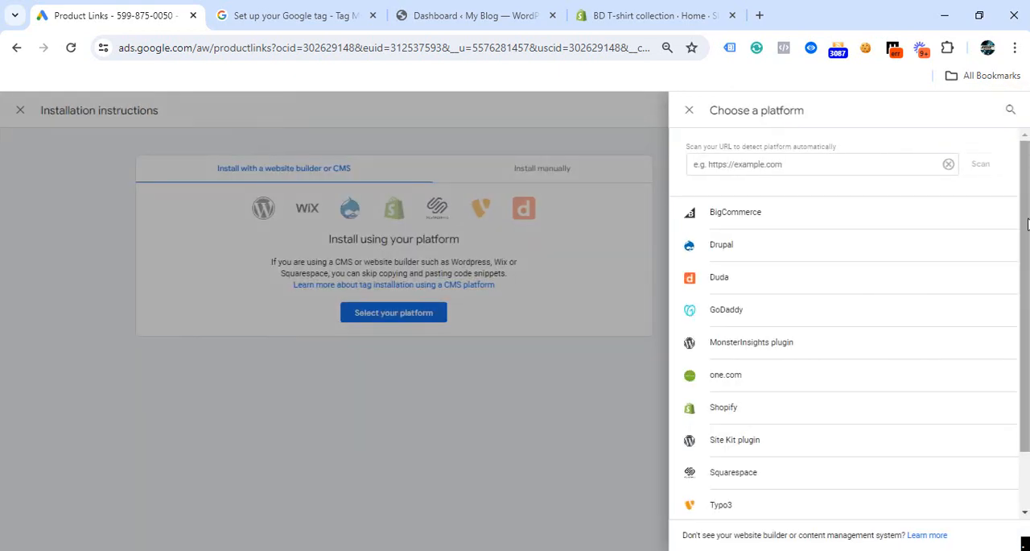
scroll(1027, 224, down, 2)
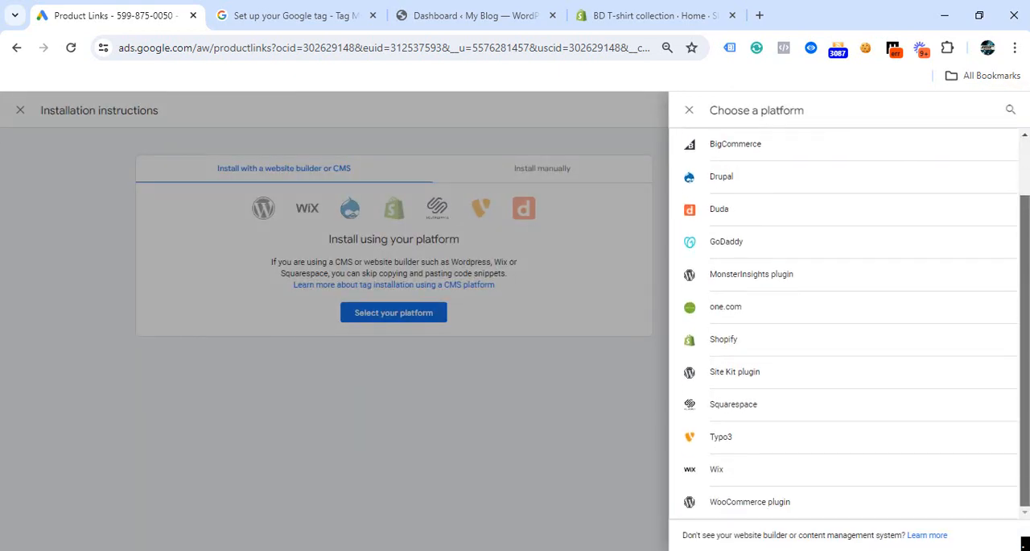
scroll(1027, 223, up, 2)
scroll(1026, 224, down, 2)
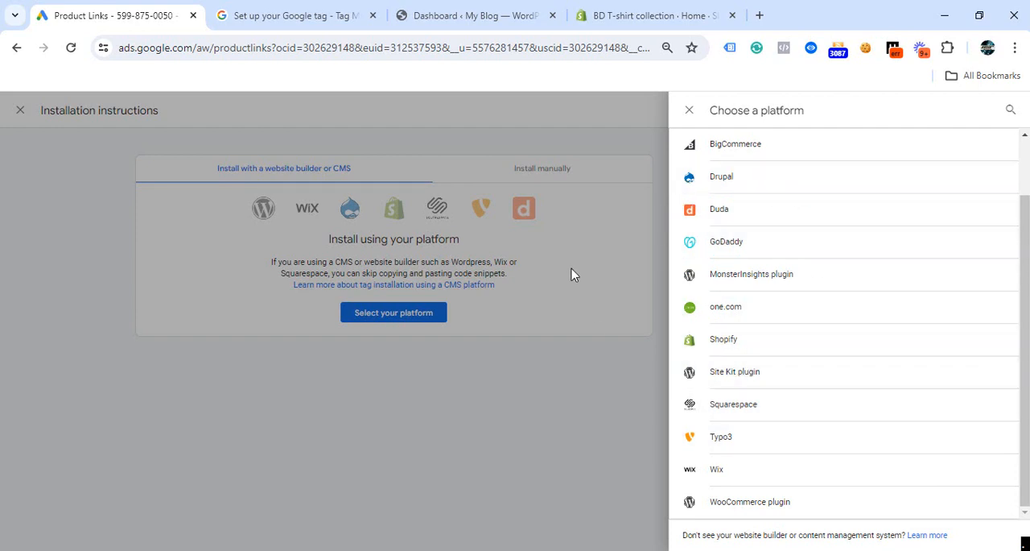
click(689, 113)
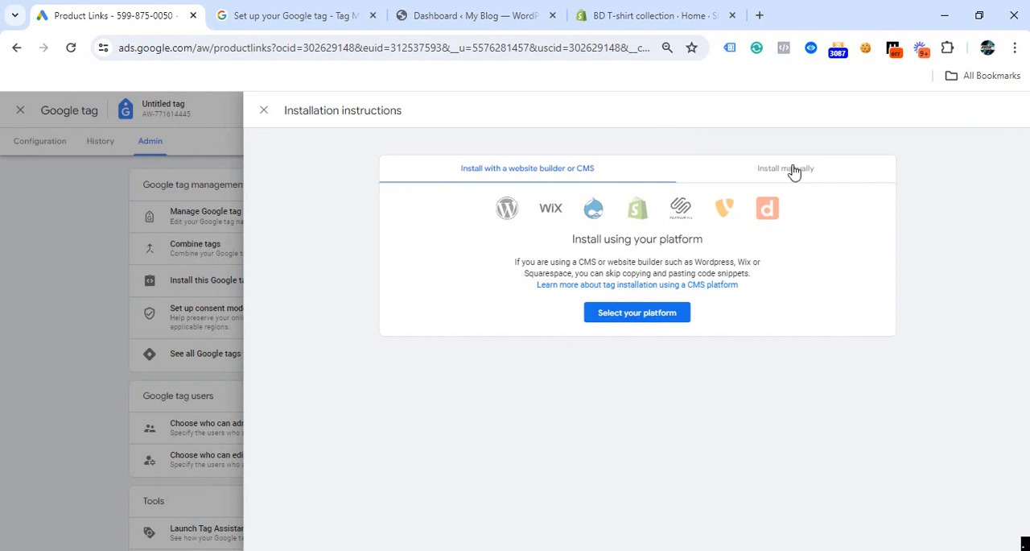
Step: Copy the Google tag code from the manual installation instructions
click(795, 174)
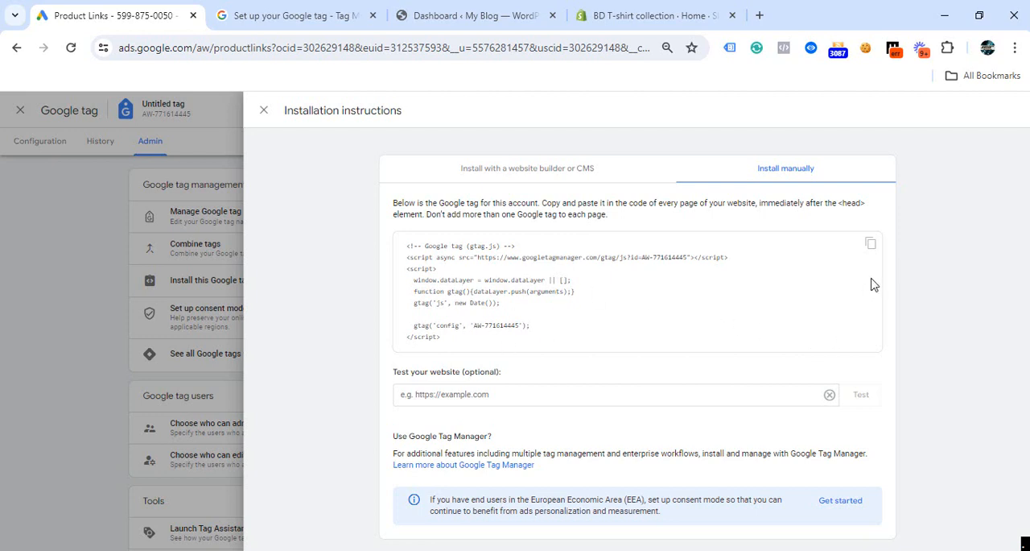
click(870, 244)
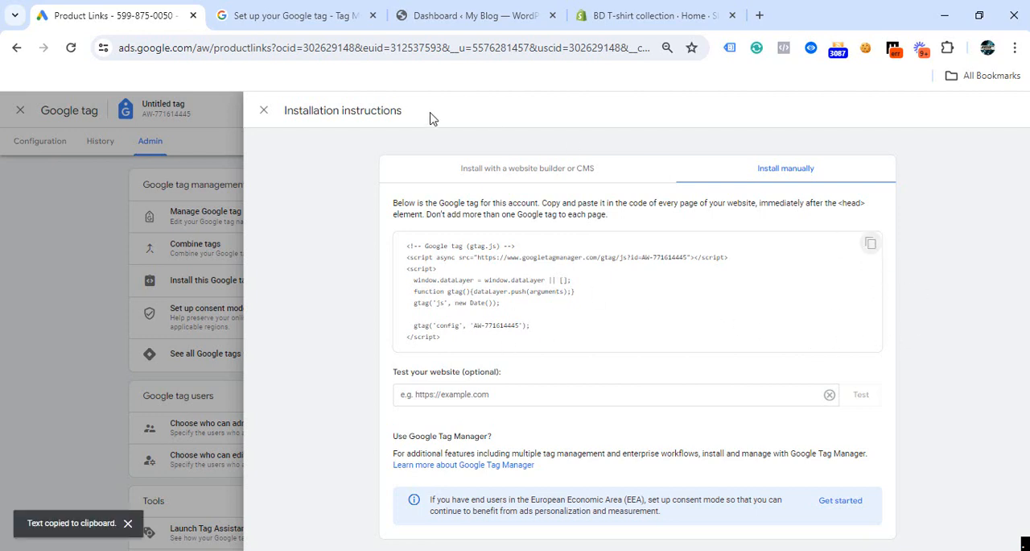
Step: Switch to the WordPress admin and open the installed plugins list to check for WPCode Lite
click(487, 15)
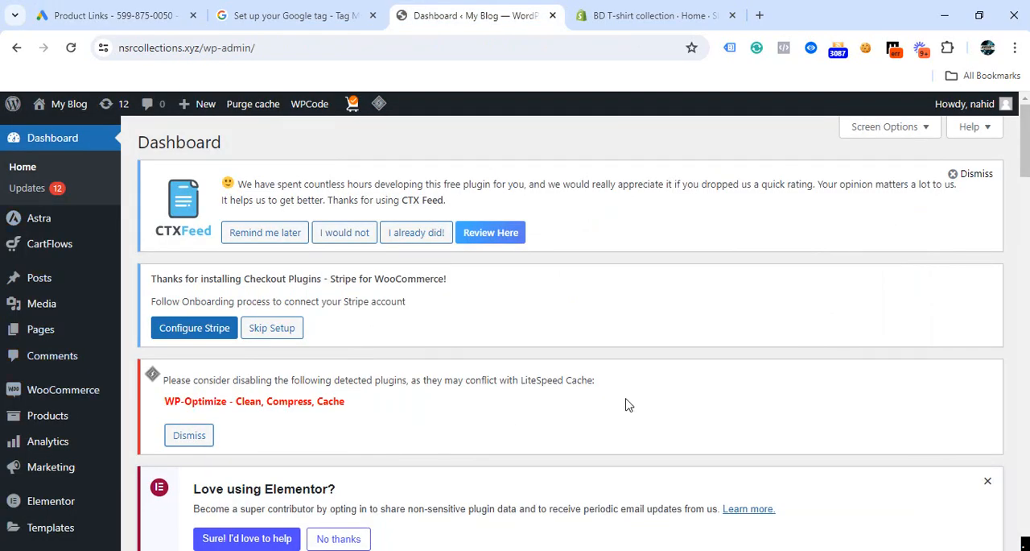
scroll(539, 344, down, 3)
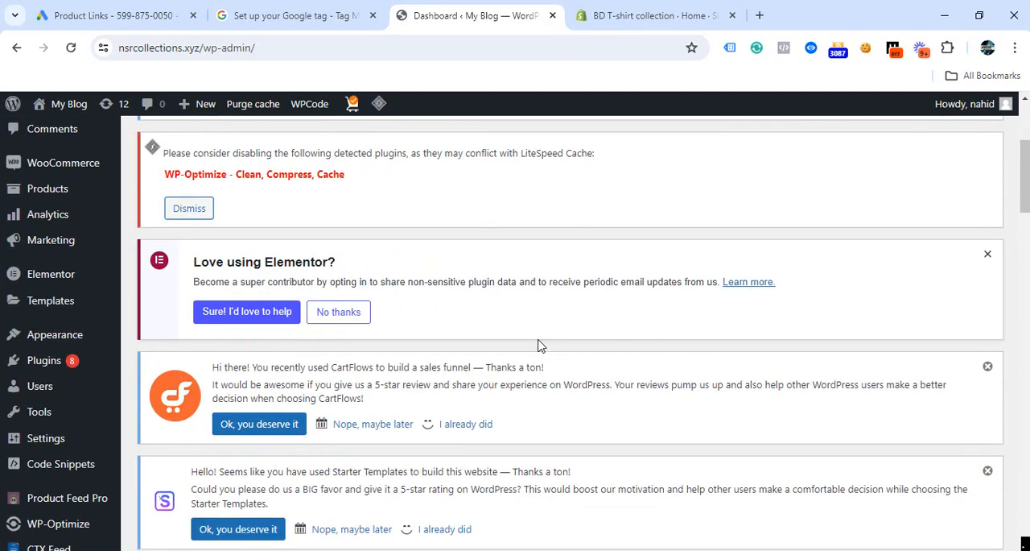
scroll(539, 344, down, 3)
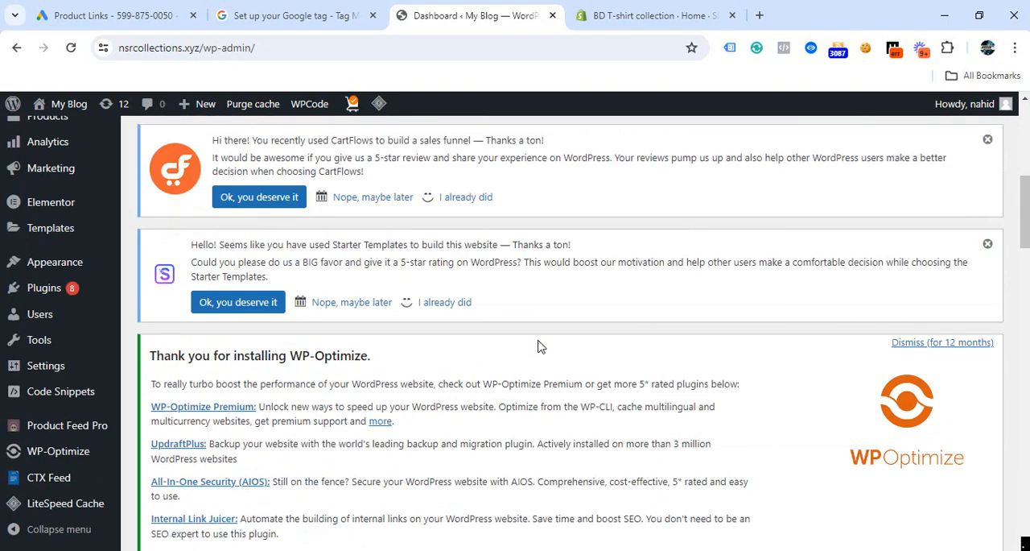
scroll(539, 344, down, 3)
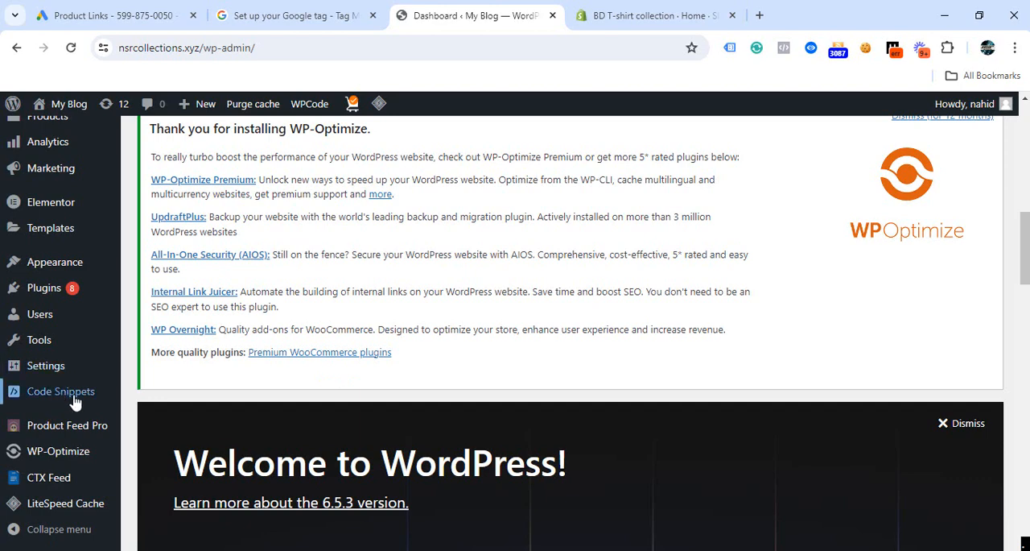
click(58, 298)
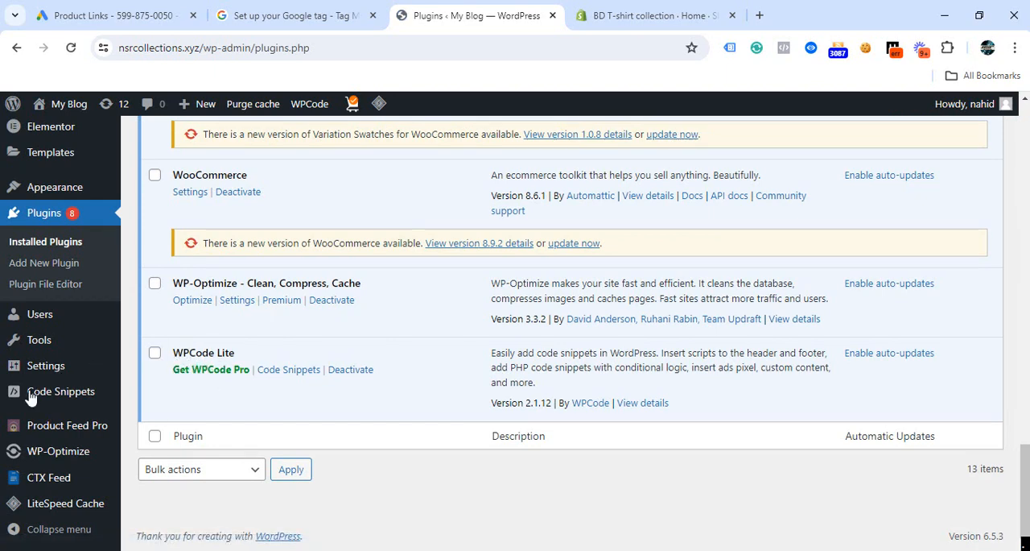
Step: Paste the copied Google tag code into the Header section of WPCode's global Header & Footer page
mouse_move(92, 396)
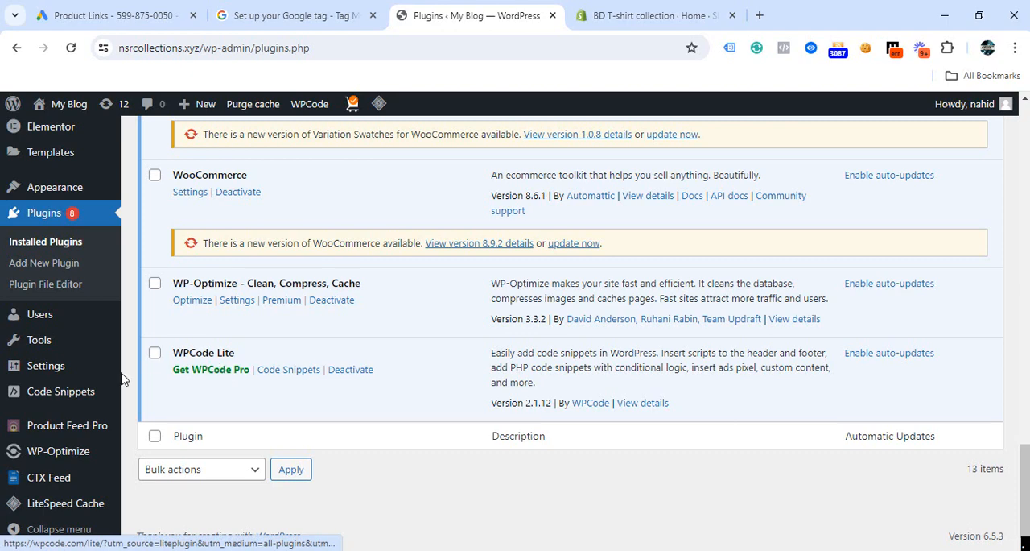
mouse_move(58, 403)
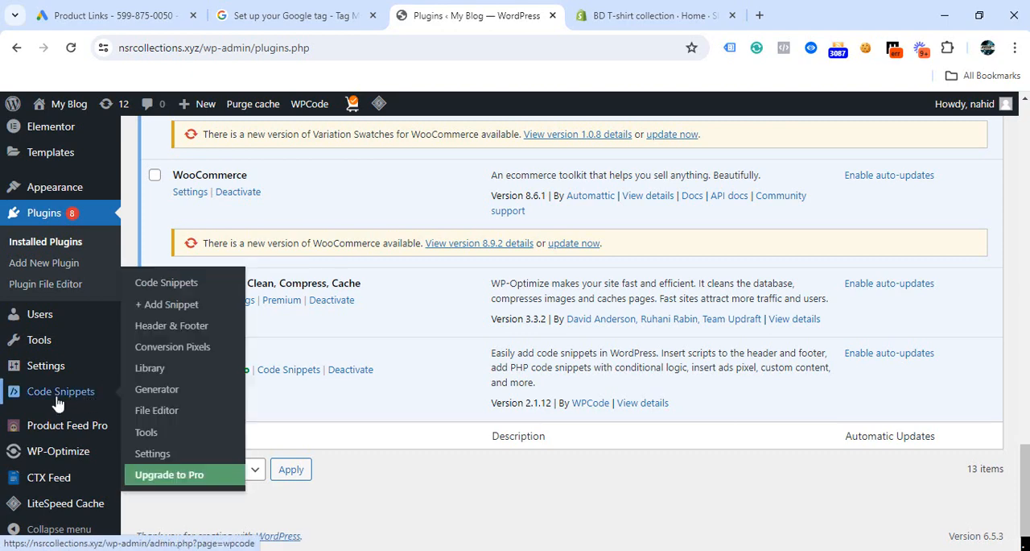
click(160, 331)
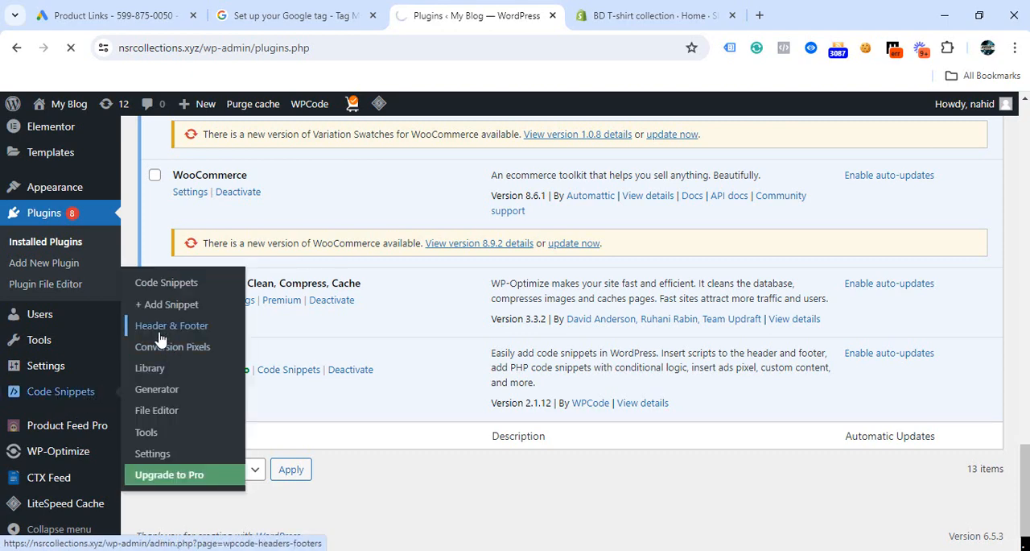
scroll(246, 276, down, 3)
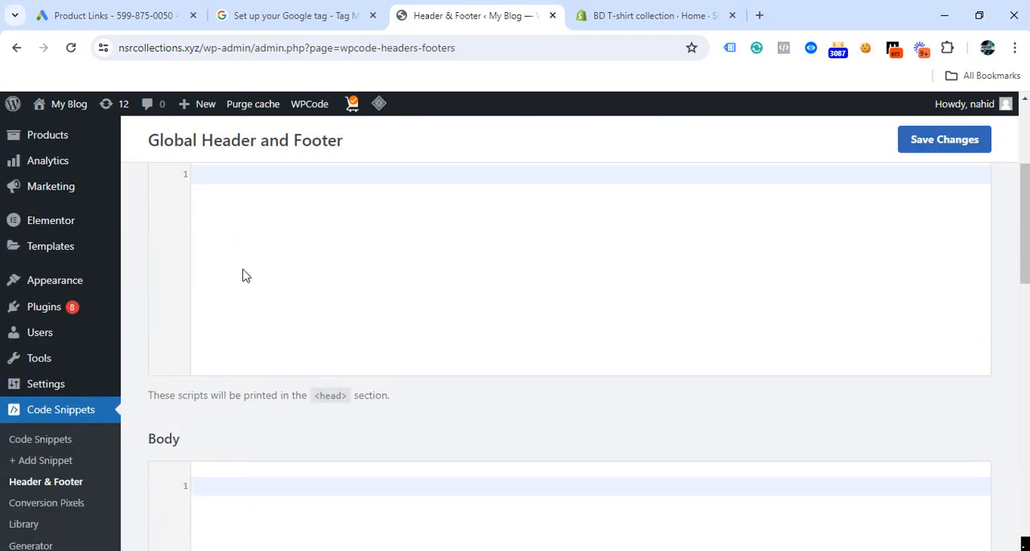
scroll(245, 276, up, 3)
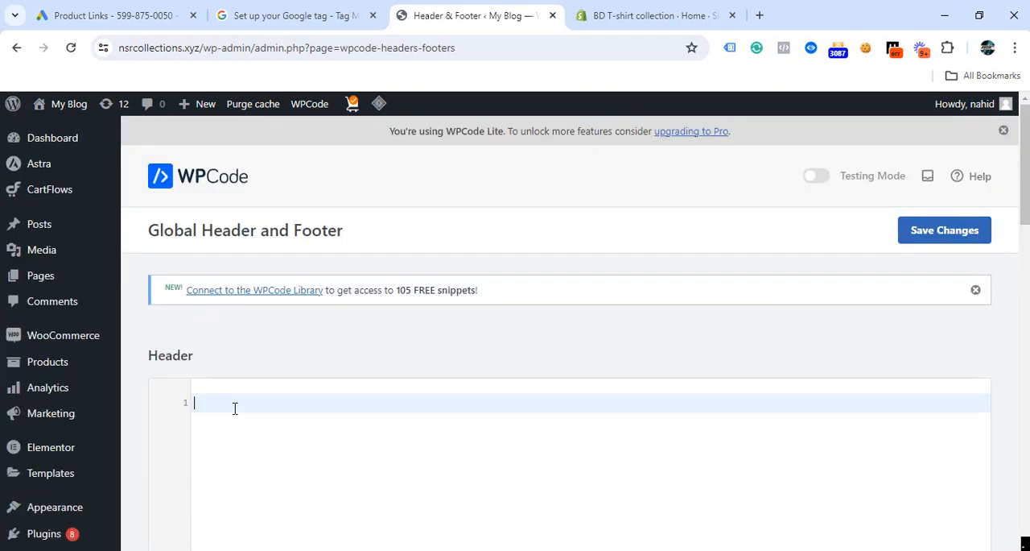
key(ctrl+v)
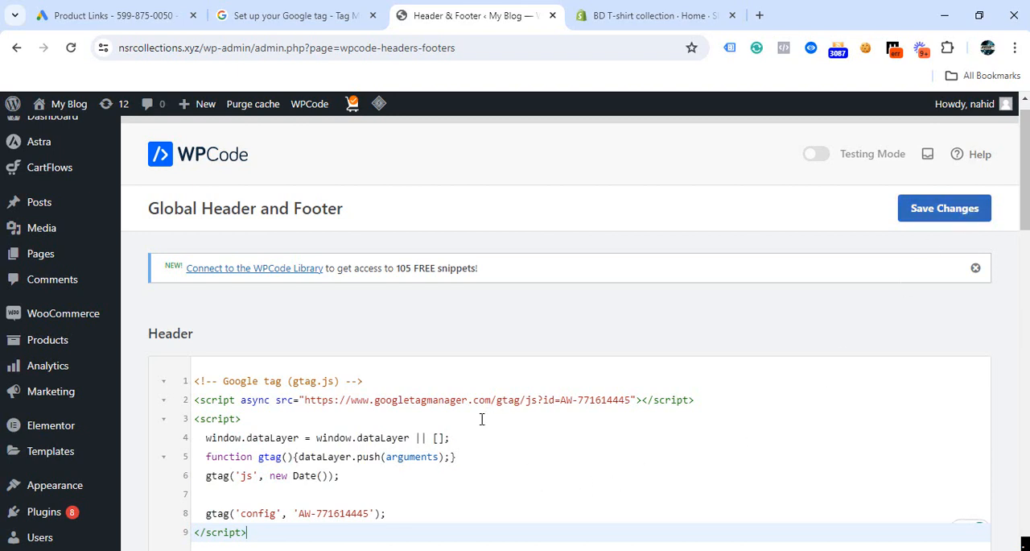
scroll(479, 427, down, 3)
scroll(466, 441, up, 2)
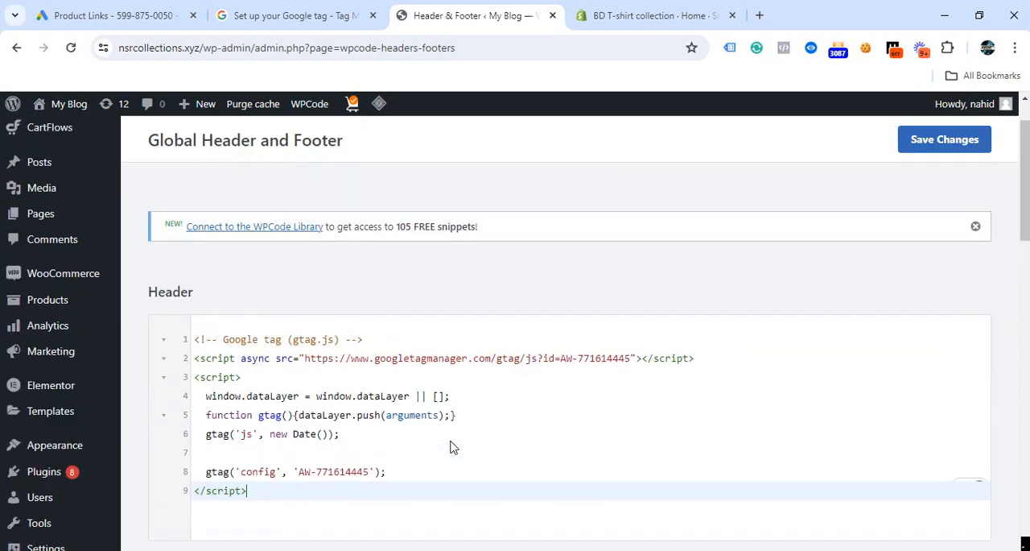
scroll(451, 446, up, 2)
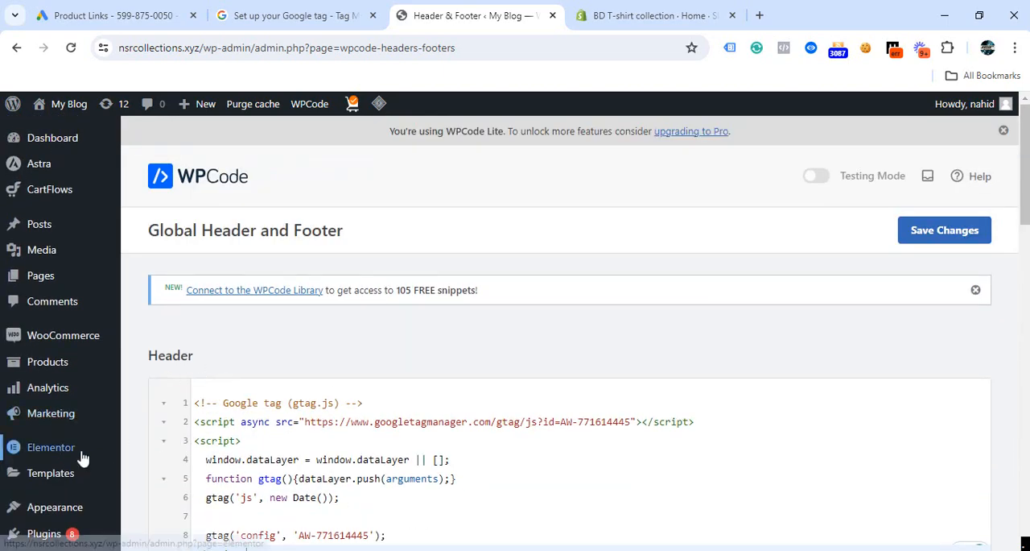
Step: Open the Theme Header file (header.php) of the Astra theme in the theme file editor
scroll(242, 402, down, 5)
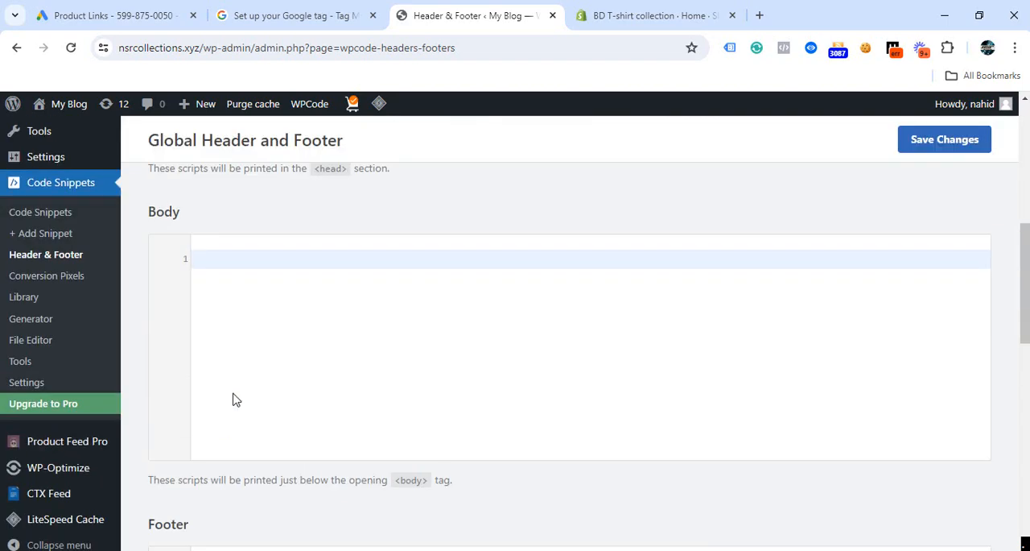
scroll(232, 398, up, 6)
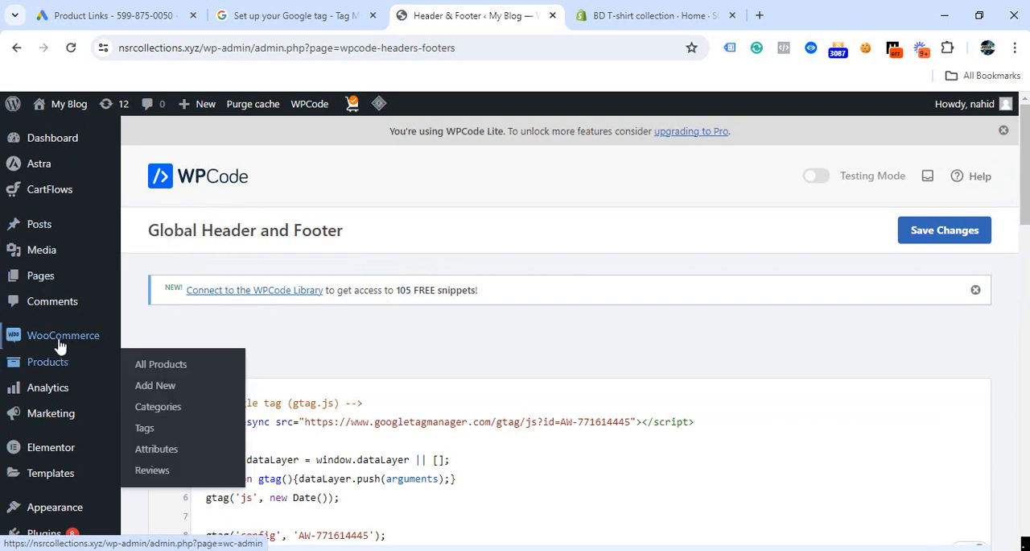
scroll(46, 333, down, 3)
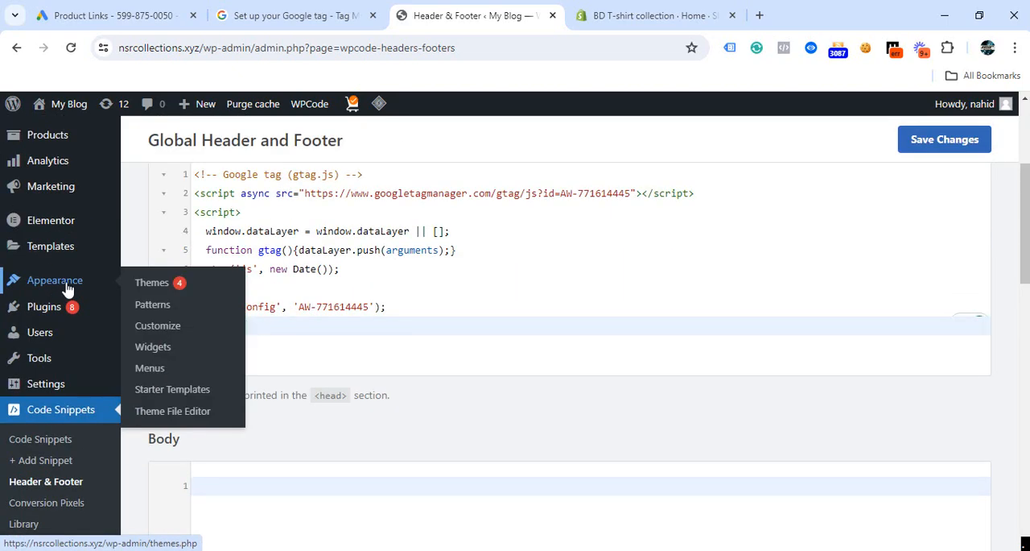
click(182, 419)
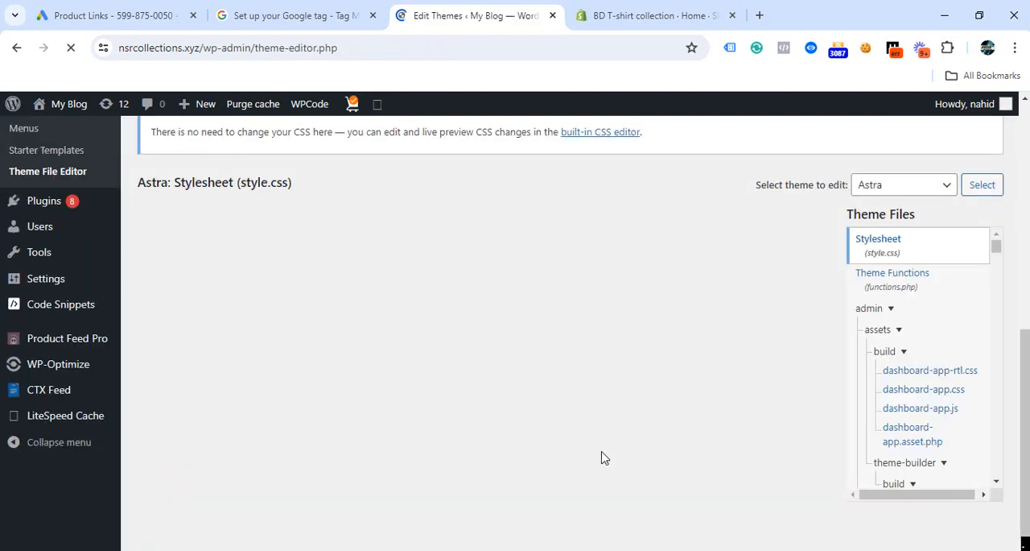
scroll(947, 393, up, 3)
scroll(948, 393, down, 3)
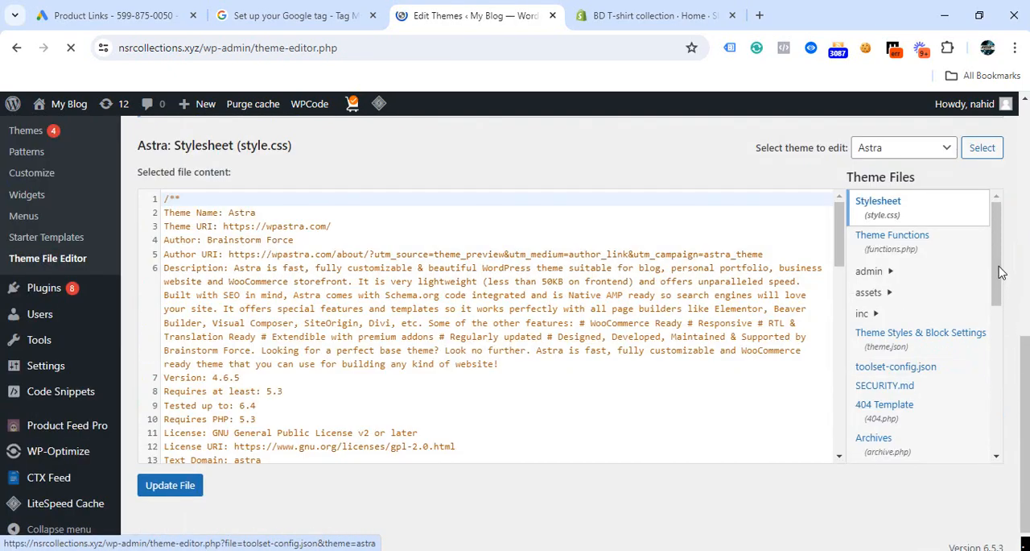
drag(999, 255, 1000, 261)
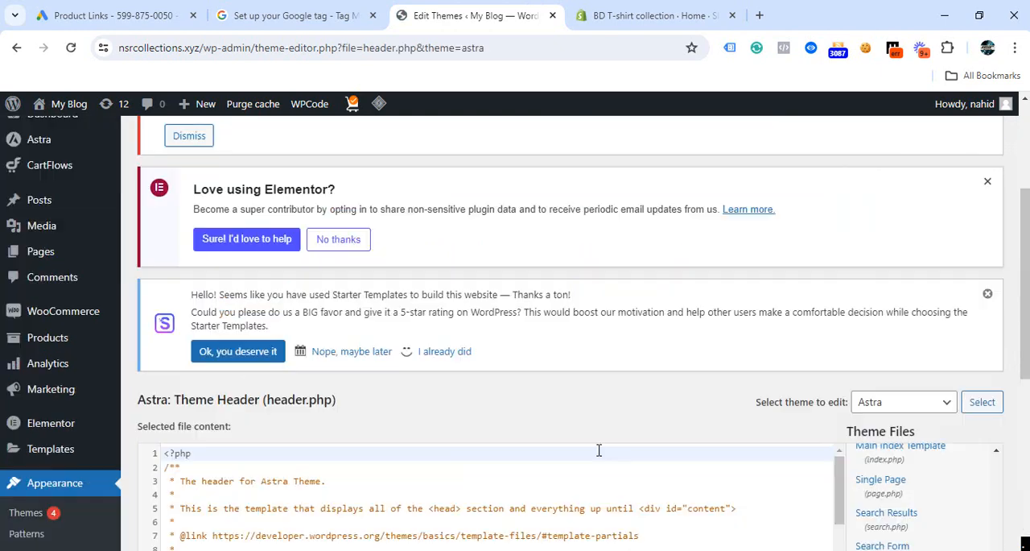
scroll(600, 449, down, 2)
scroll(929, 355, down, 1)
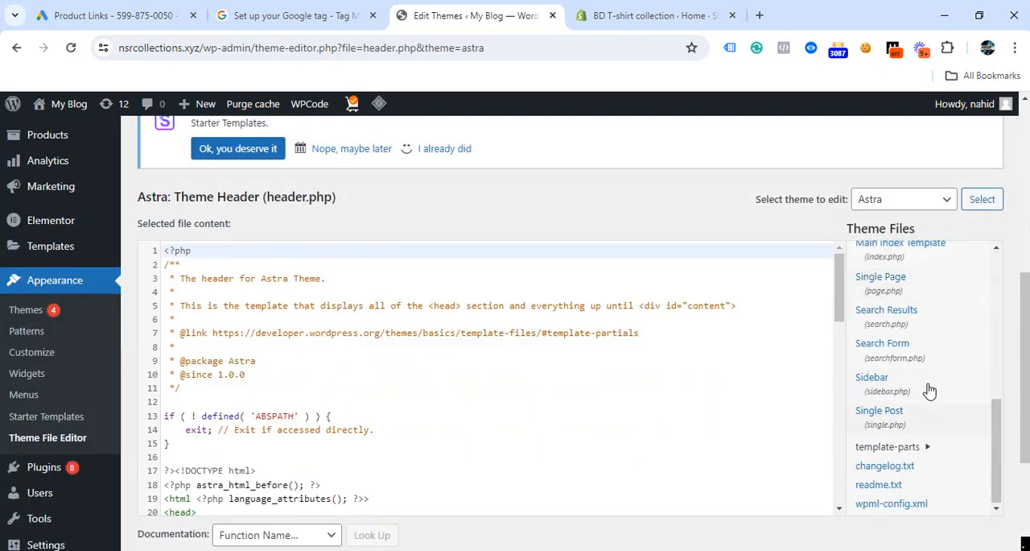
Step: Paste the copied Google tag code on a new line below the opening head tag in Astra's header.php
scroll(893, 427, up, 3)
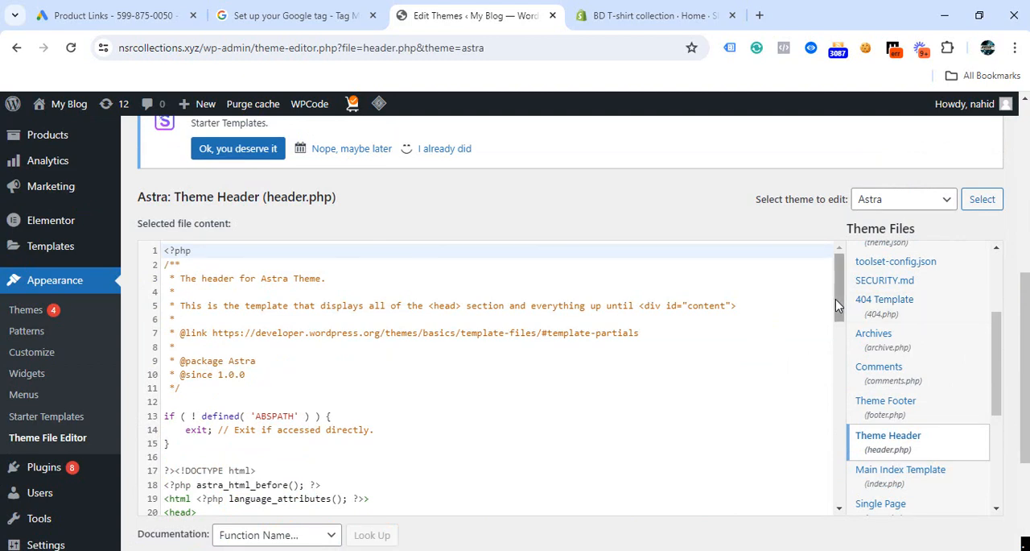
scroll(474, 336, down, 3)
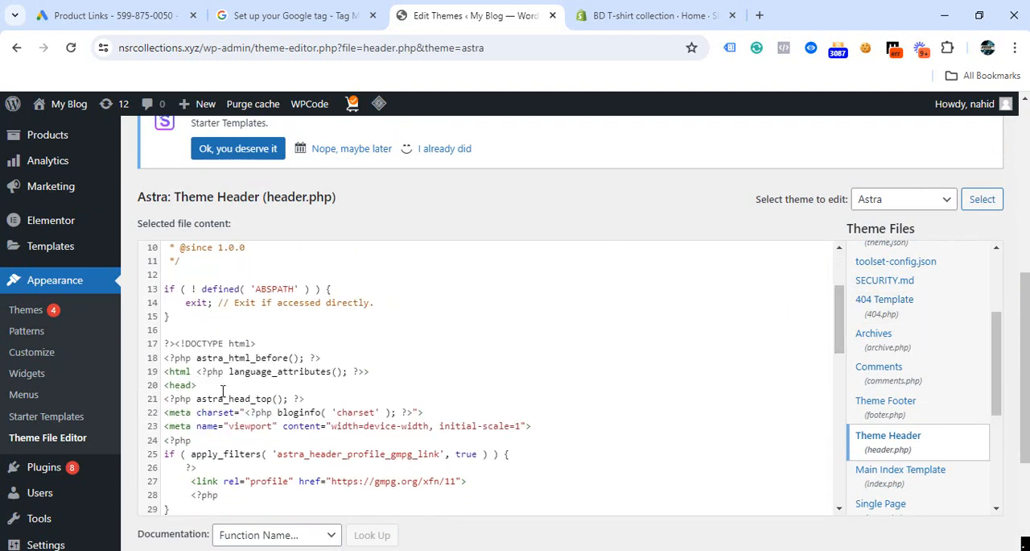
click(201, 387)
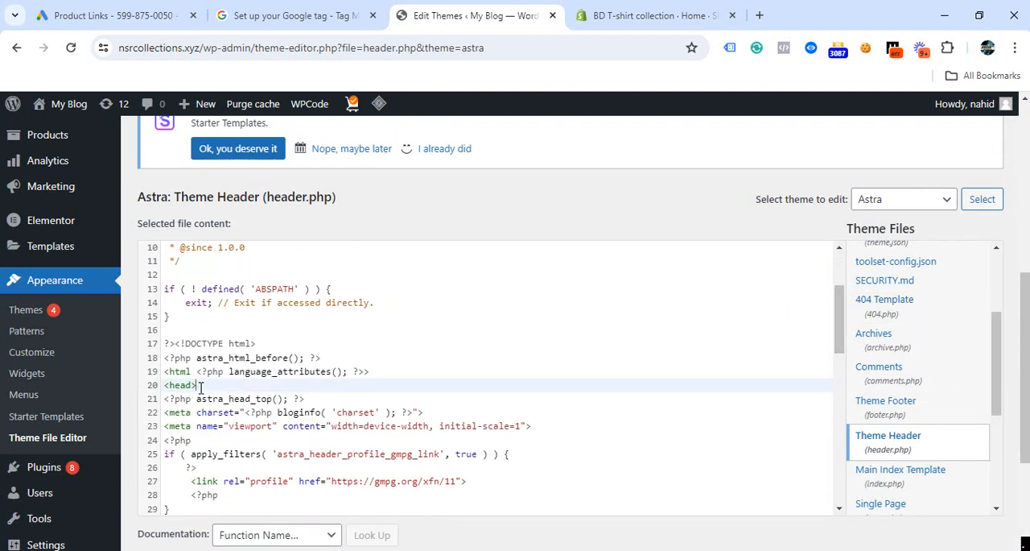
key(Return)
key(Return)
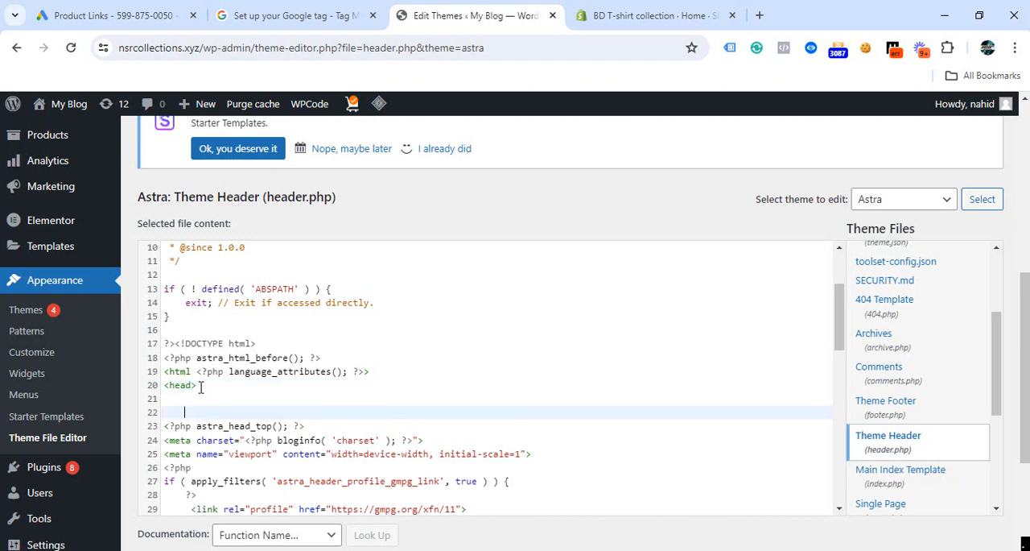
key(Return)
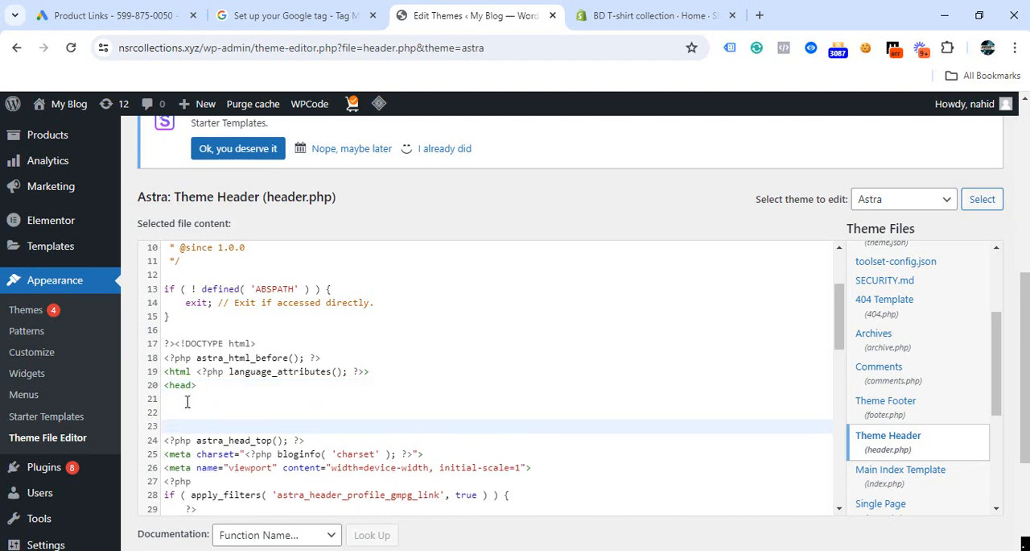
text(<!-- Google tag (gtag.js) --> <script async src="https://www.googletagmanager.com/gtag/js?id=AW-771614445"></script> <script>   window.dataLayer = window.dataLayer || [];   function gtag(){dataLayer.push(arguments);}   gtag('js', new Date());    gtag('config', 'AW-771614445'); </script>)
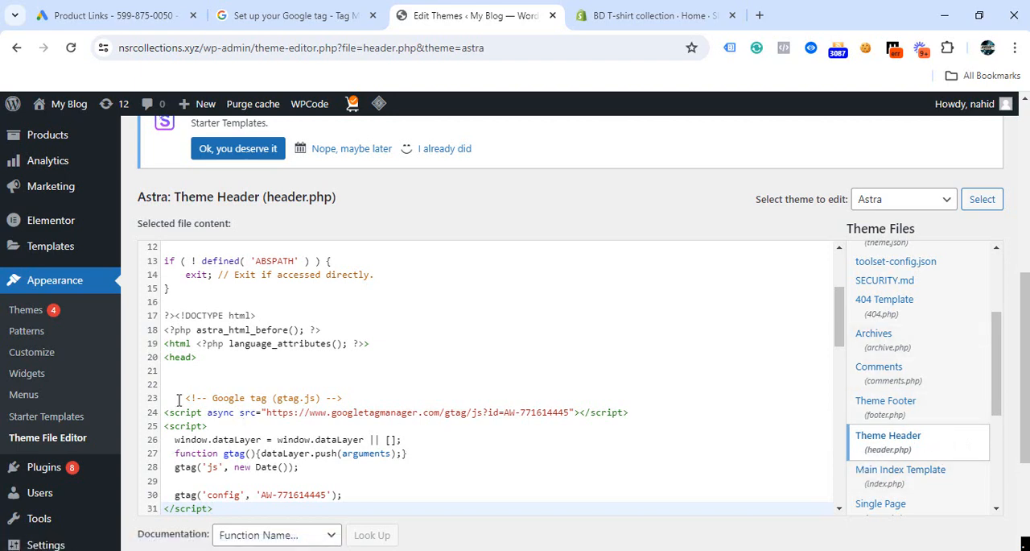
Step: Delete the pasted Google tag code from the head section of header.php
drag(185, 397, 231, 330)
key(ctrl+c)
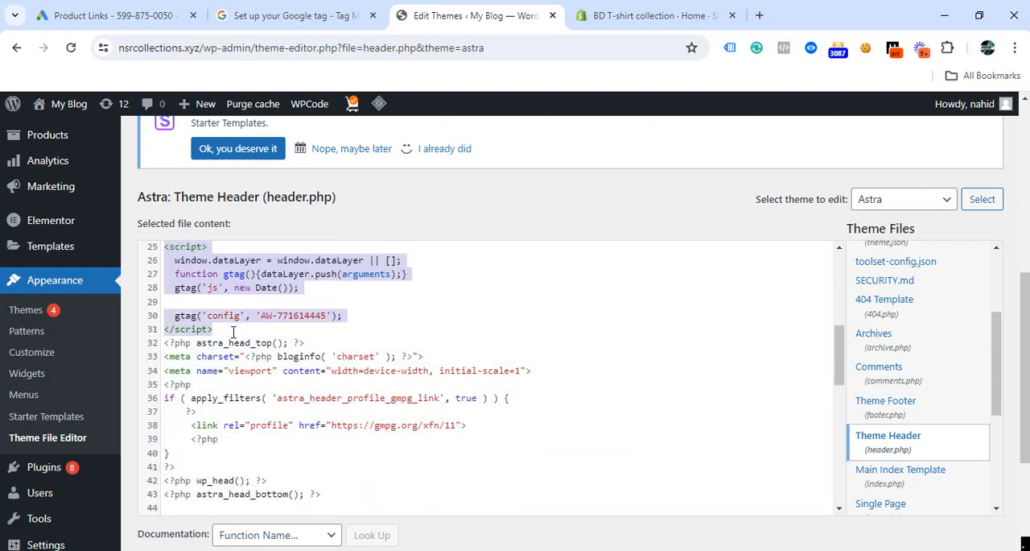
key(BackSpace)
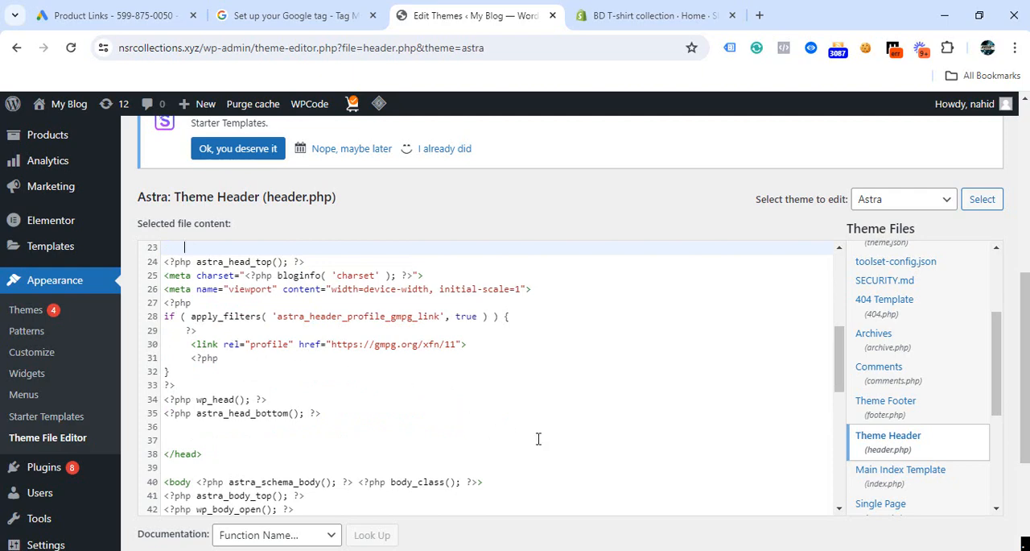
scroll(540, 439, down, 6)
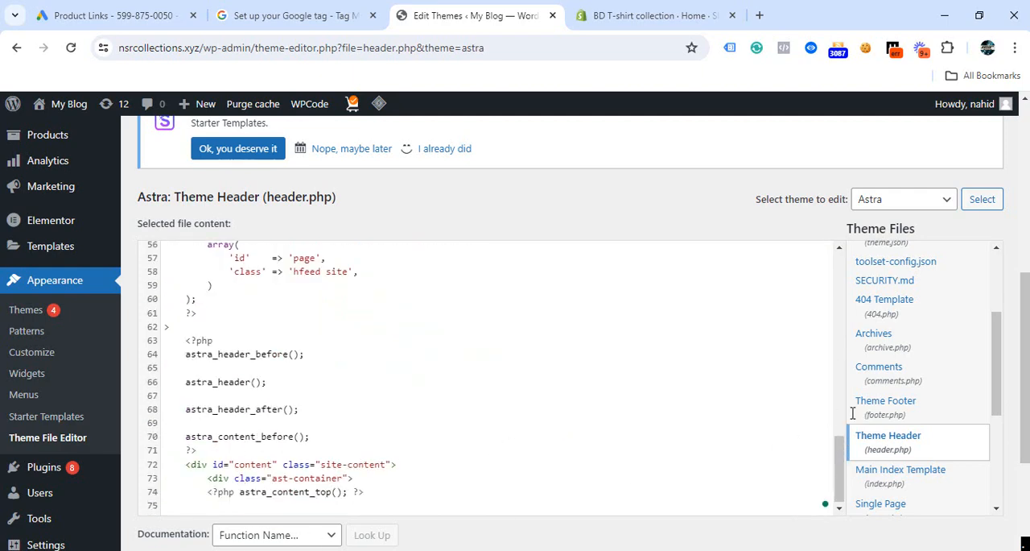
scroll(821, 413, up, 6)
scroll(888, 368, up, 2)
scroll(829, 294, up, 4)
scroll(995, 296, up, 5)
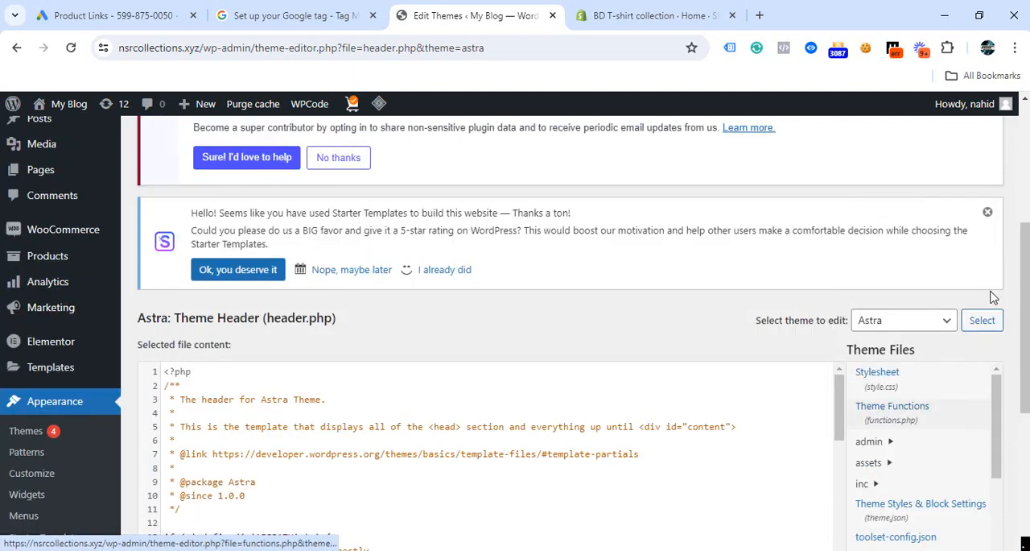
scroll(995, 296, down, 10)
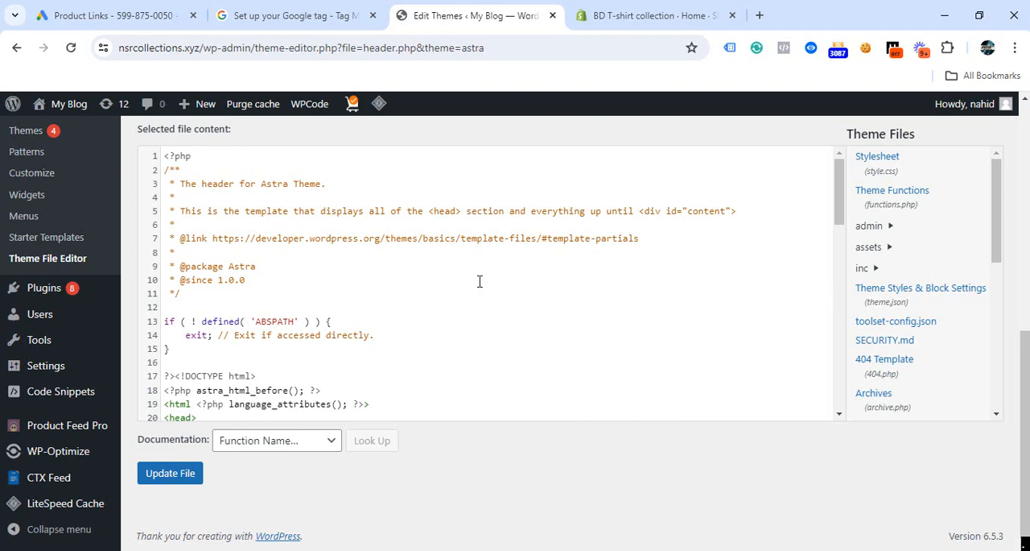
Step: Switch to the Shopify admin and open the Dawn theme's theme.liquid layout file for code editing
click(629, 18)
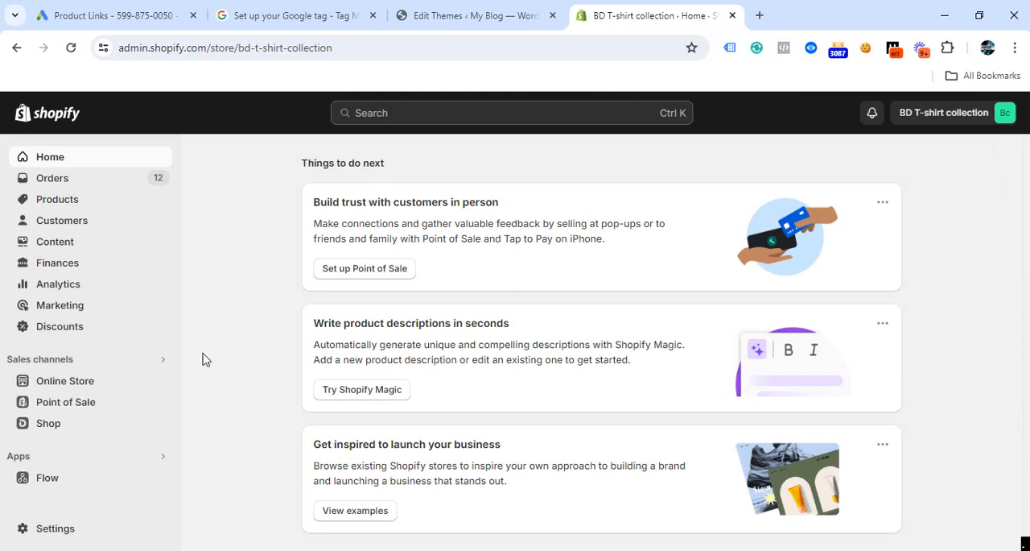
click(46, 390)
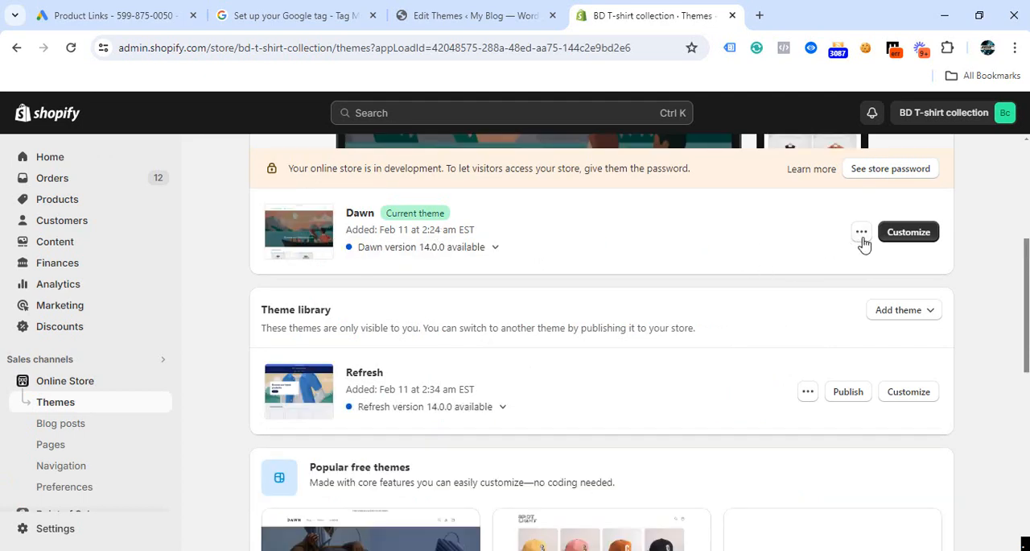
click(861, 232)
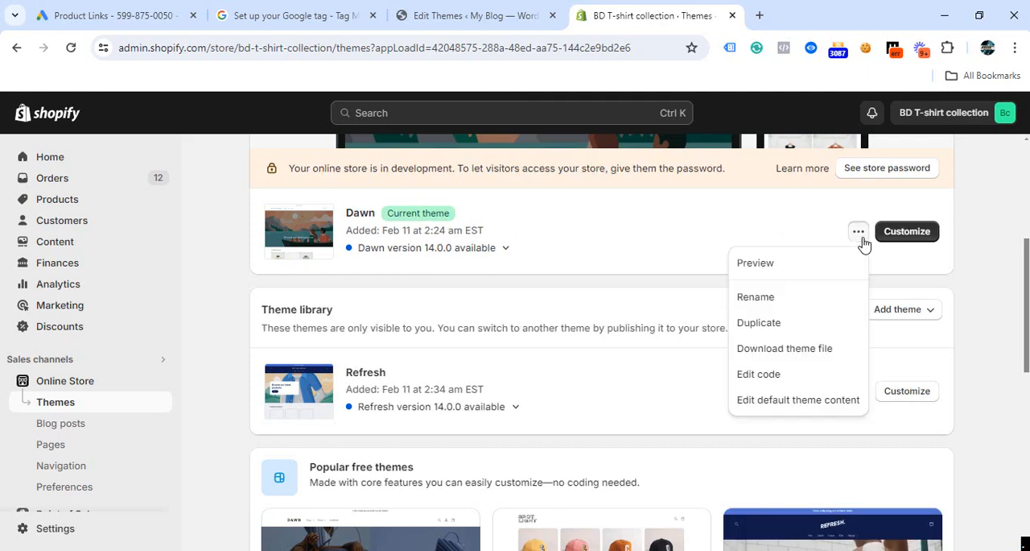
click(762, 375)
click(120, 271)
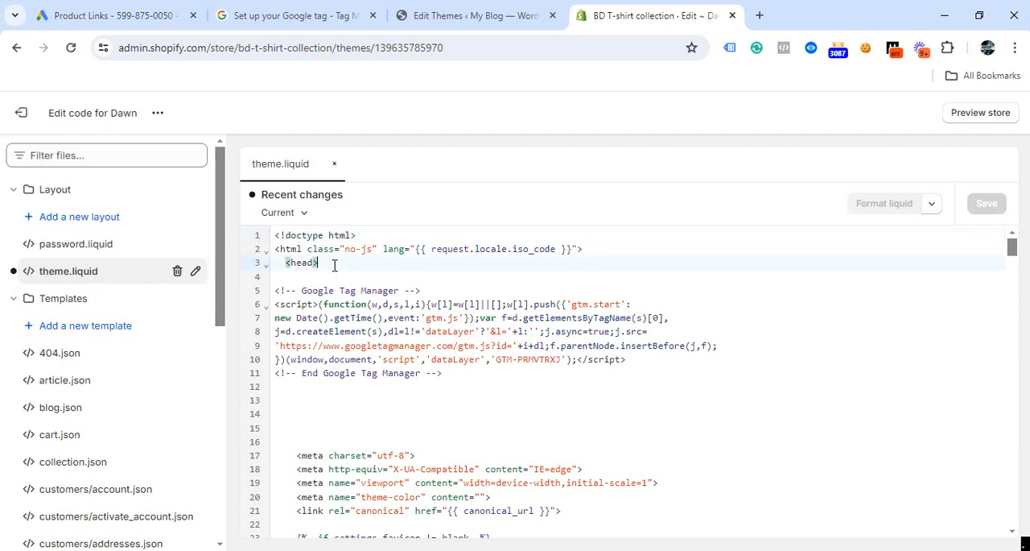
Step: Paste the Google tag code below the opening head tag in theme.liquid, above the Google Tag Manager snippet
key(Return)
key(Return)
key(Return)
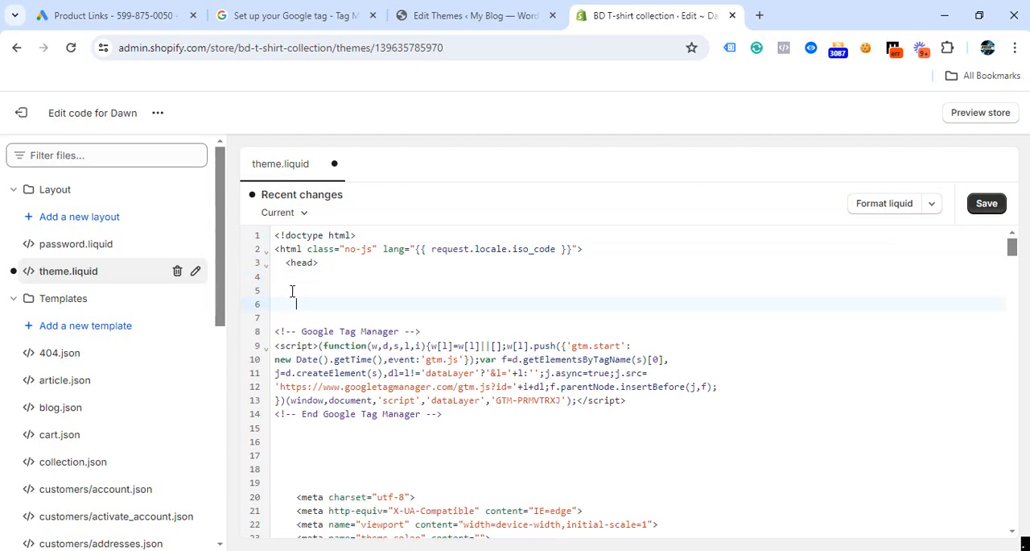
key(ctrl+v)
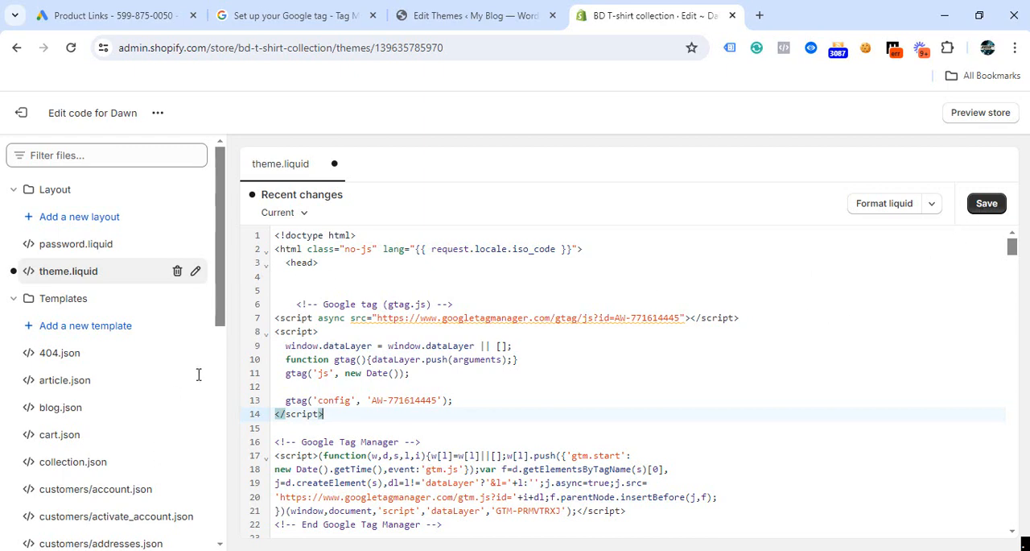
Step: Delete the pasted Google tag code from theme.liquid
drag(296, 304, 302, 305)
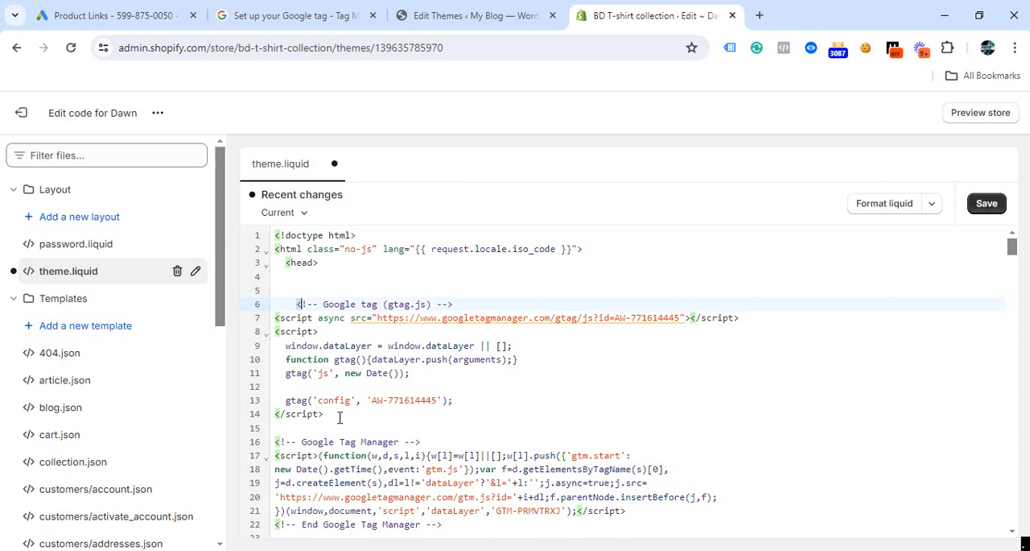
drag(336, 417, 286, 304)
key(BackSpace)
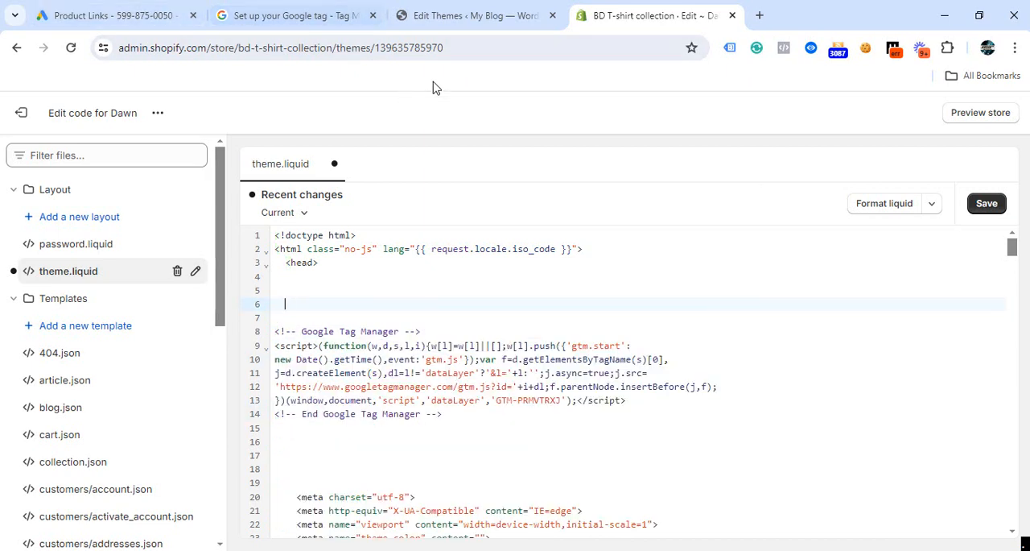
Step: Switch back to Google Ads and open the Google tag installation instructions for the Wix platform
click(104, 15)
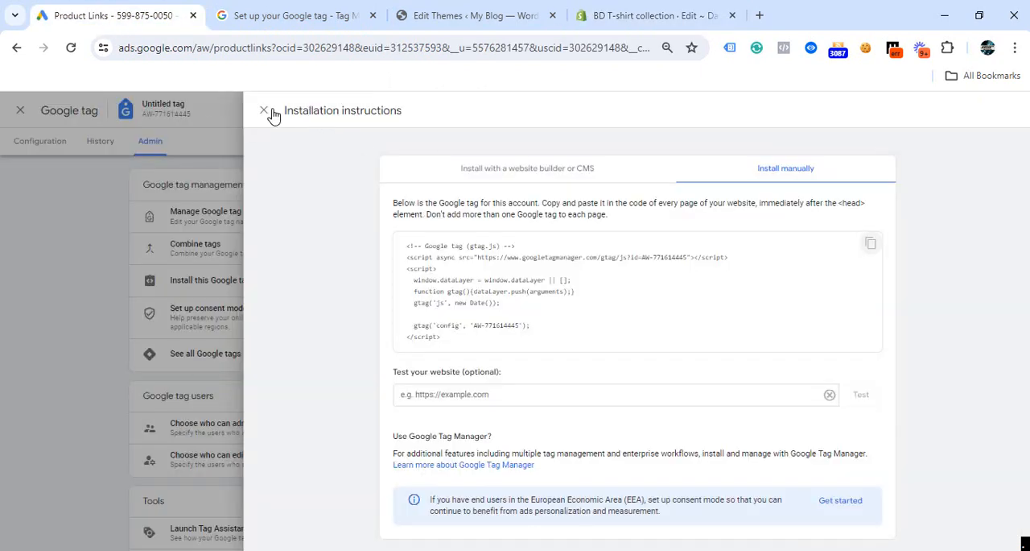
click(264, 111)
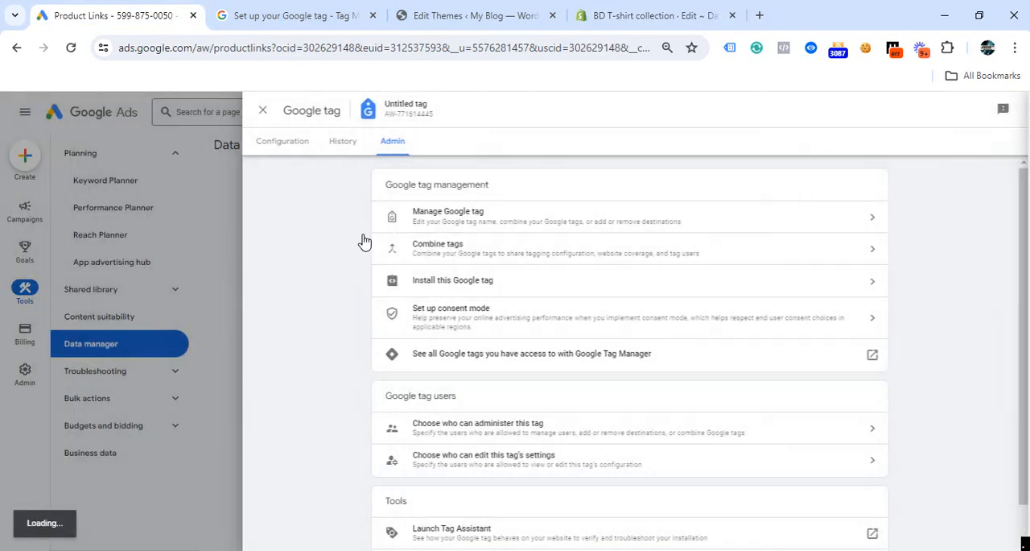
click(469, 291)
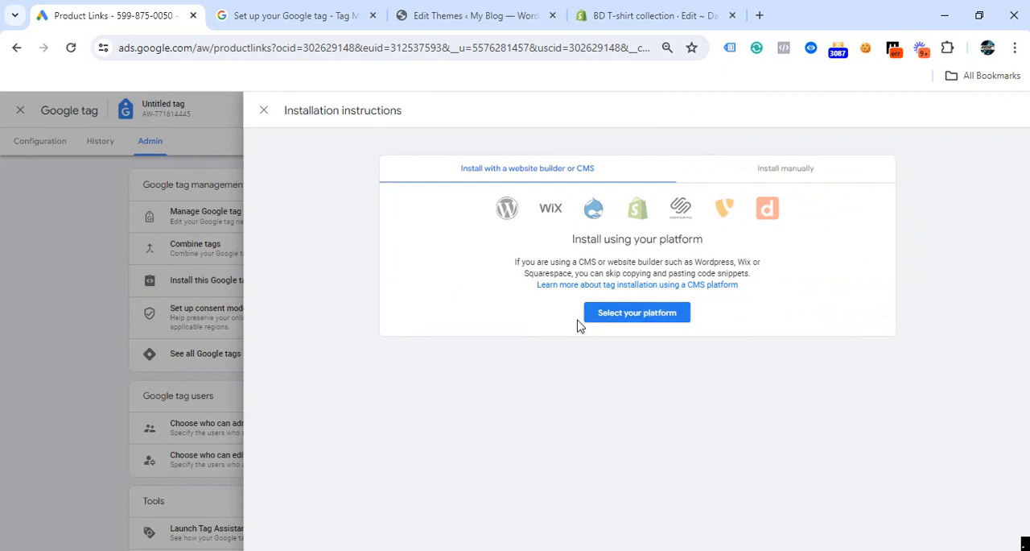
click(635, 323)
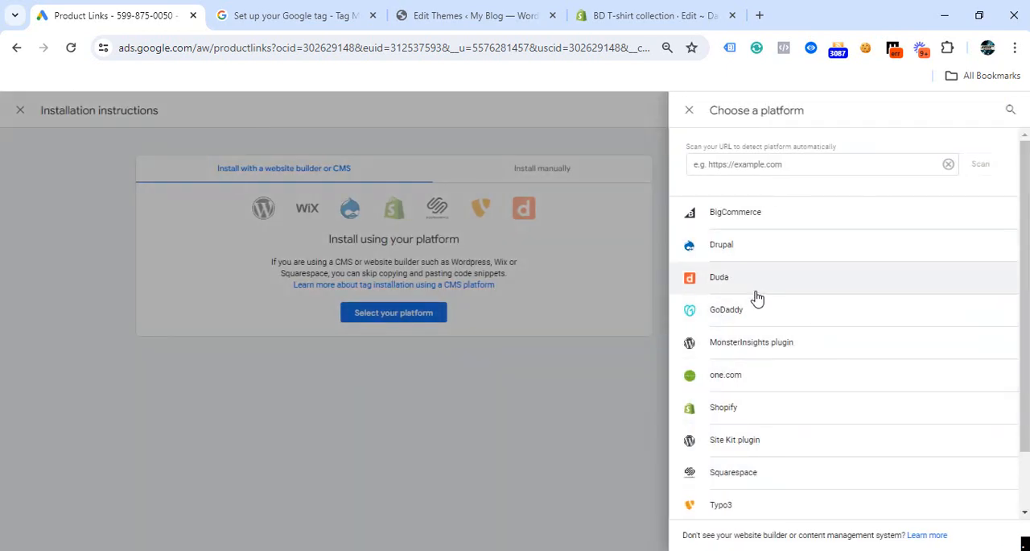
scroll(743, 453, down, 1)
click(737, 471)
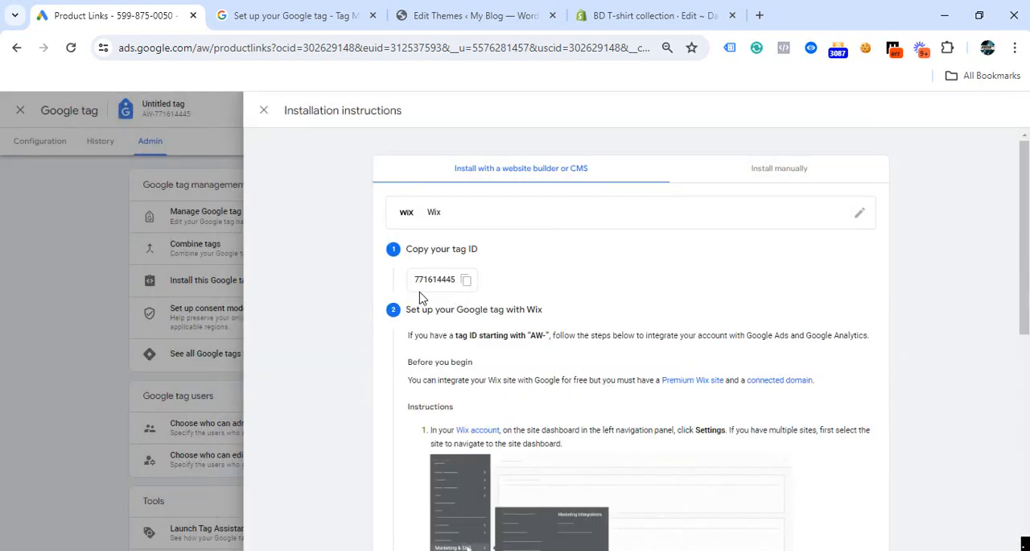
Step: Review the Wix tag installation instructions, including the optional website test field, and close them
scroll(662, 368, down, 5)
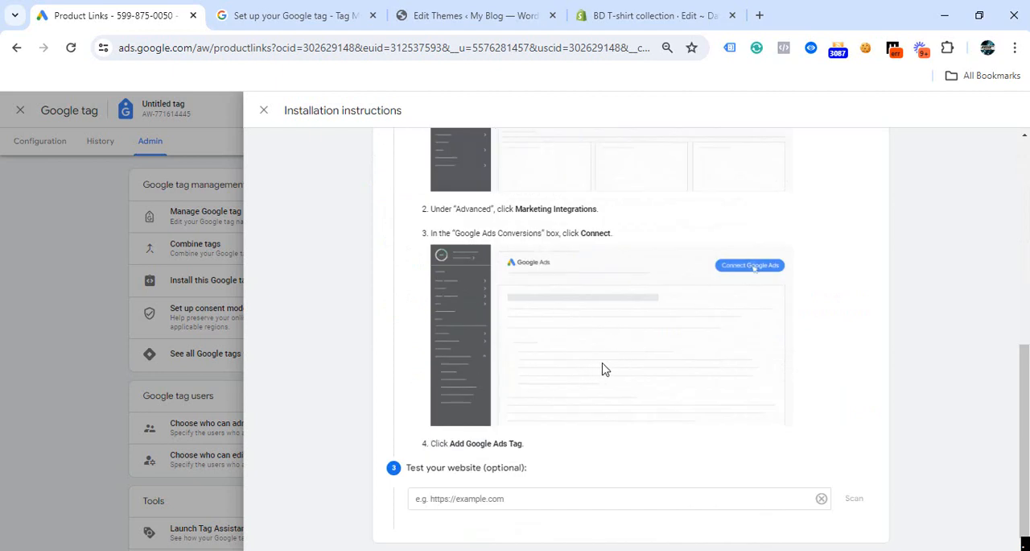
scroll(604, 370, up, 3)
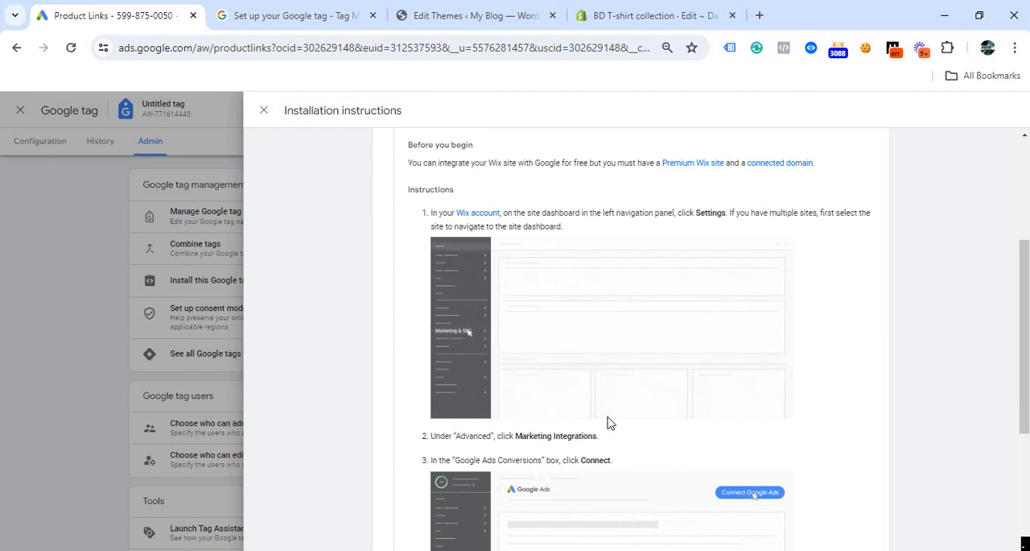
scroll(609, 423, down, 1)
scroll(609, 423, down, 3)
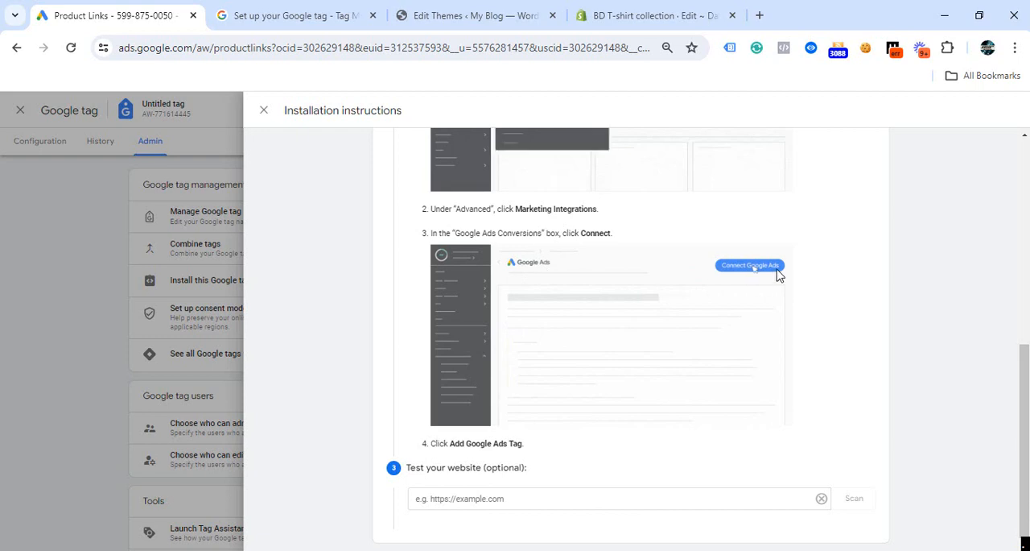
scroll(635, 312, up, 6)
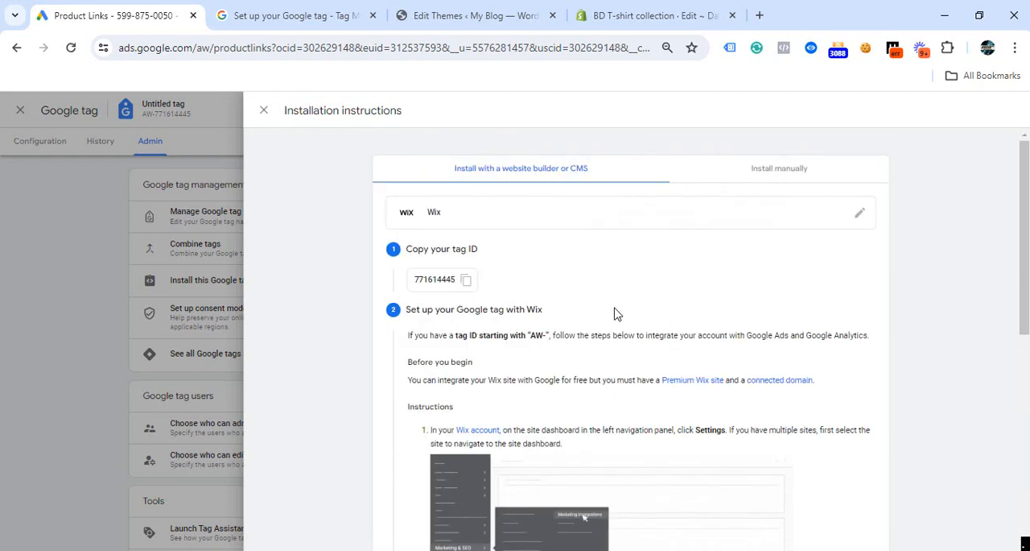
scroll(713, 433, down, 5)
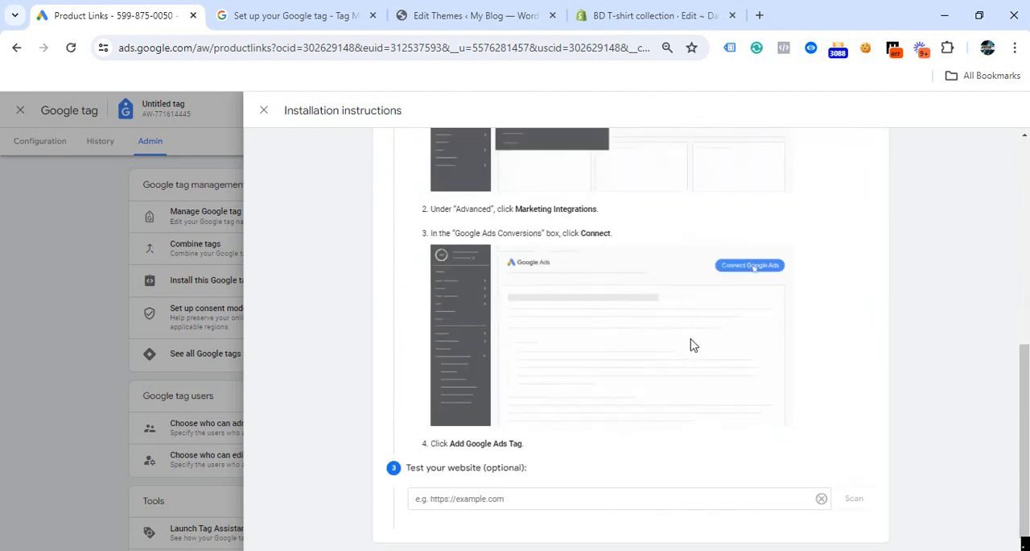
click(487, 499)
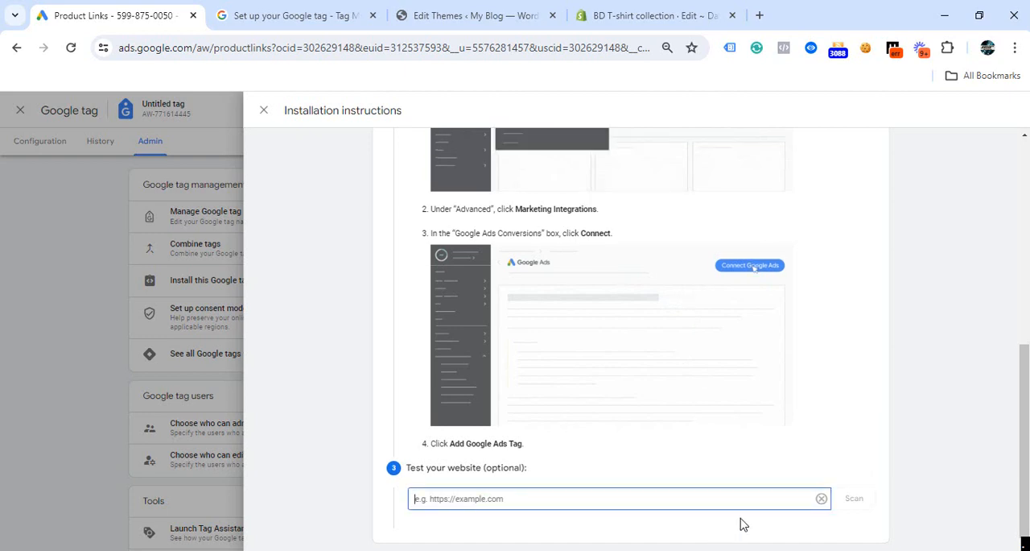
scroll(742, 524, up, 8)
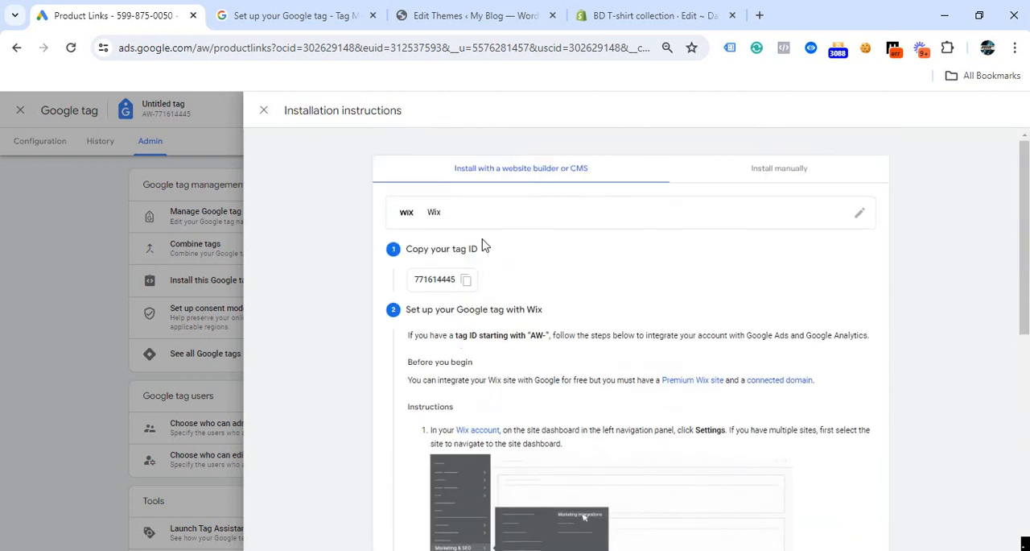
click(264, 111)
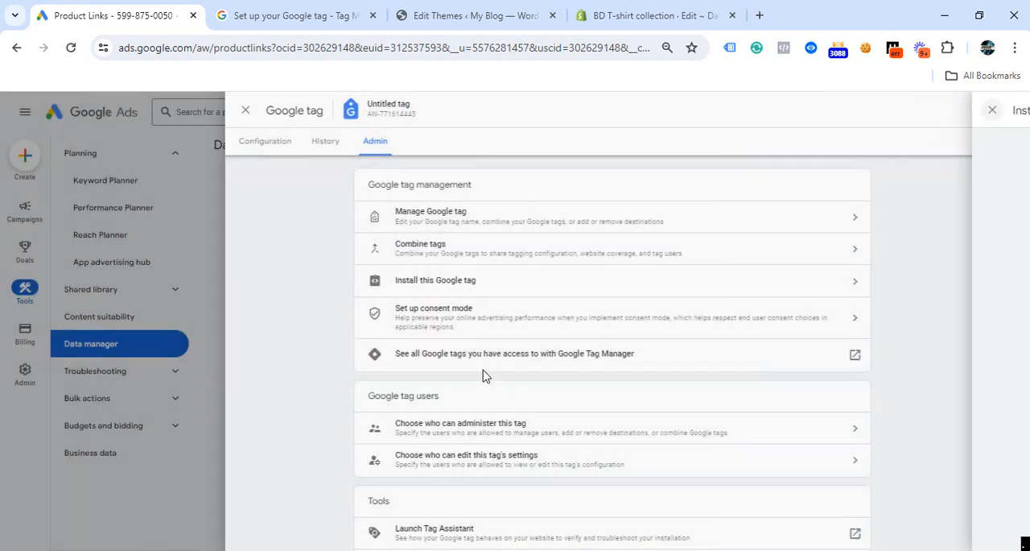